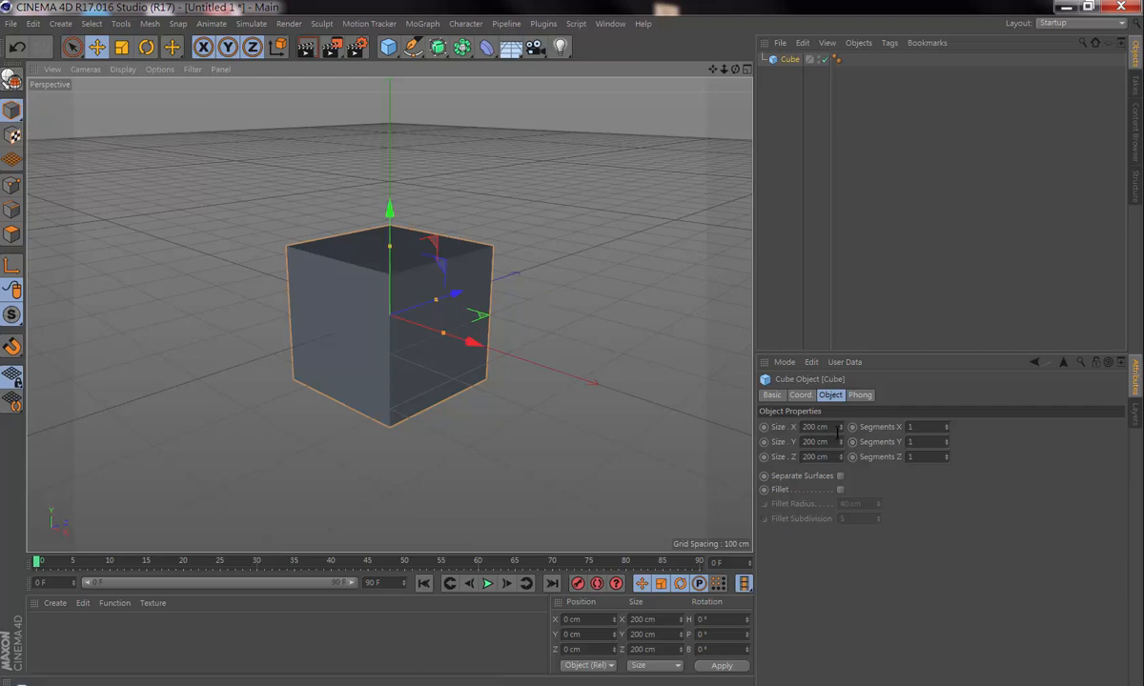
Step: Size the cube to 131 × 219 × 60 cm with 30 Y segments and fillet it with a 7 cm radius and 3 subdivisions
left_click_drag(841, 429, 840, 468)
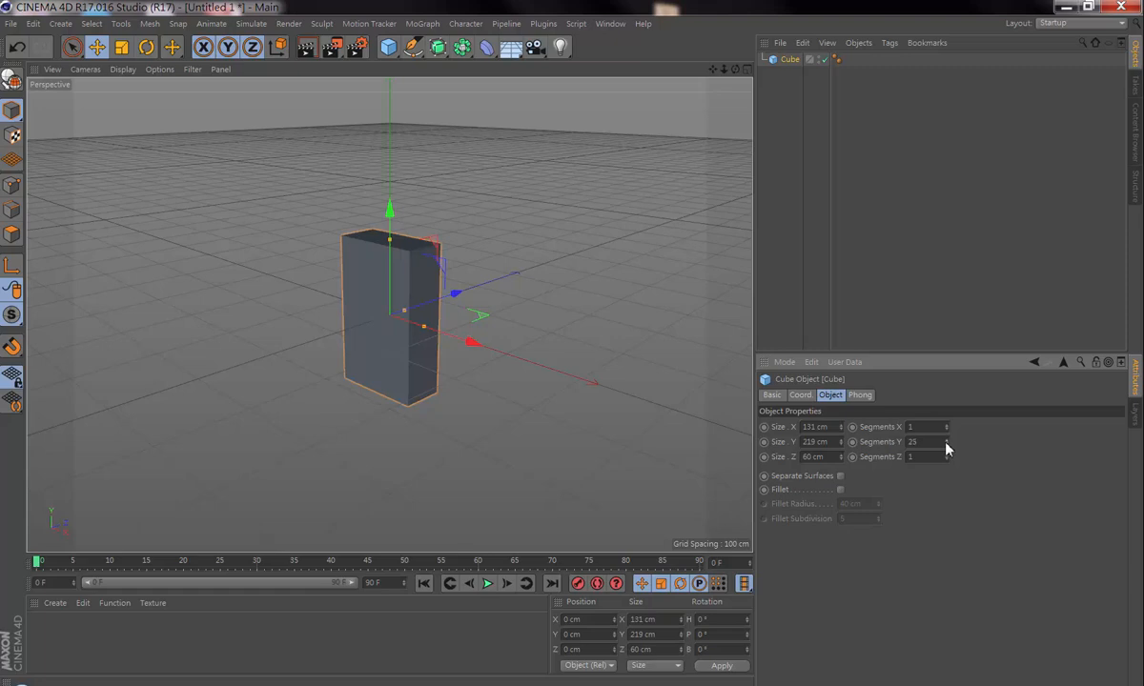
left_click_drag(945, 443, 946, 442)
left_click(840, 489)
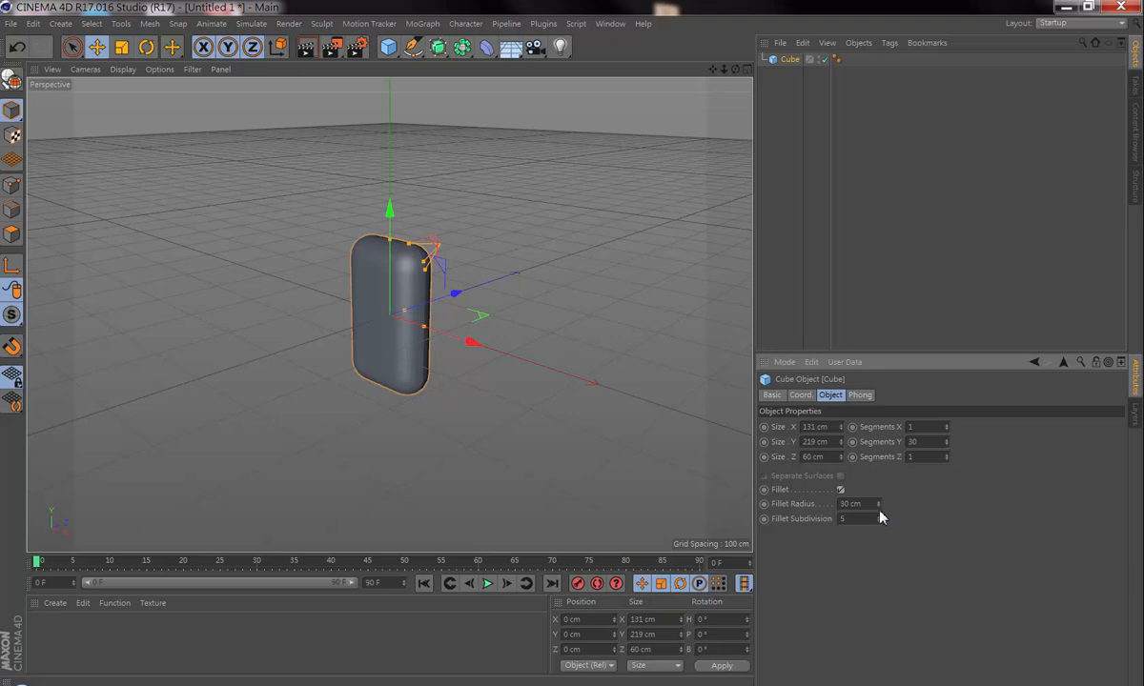
left_click_drag(879, 509, 879, 506)
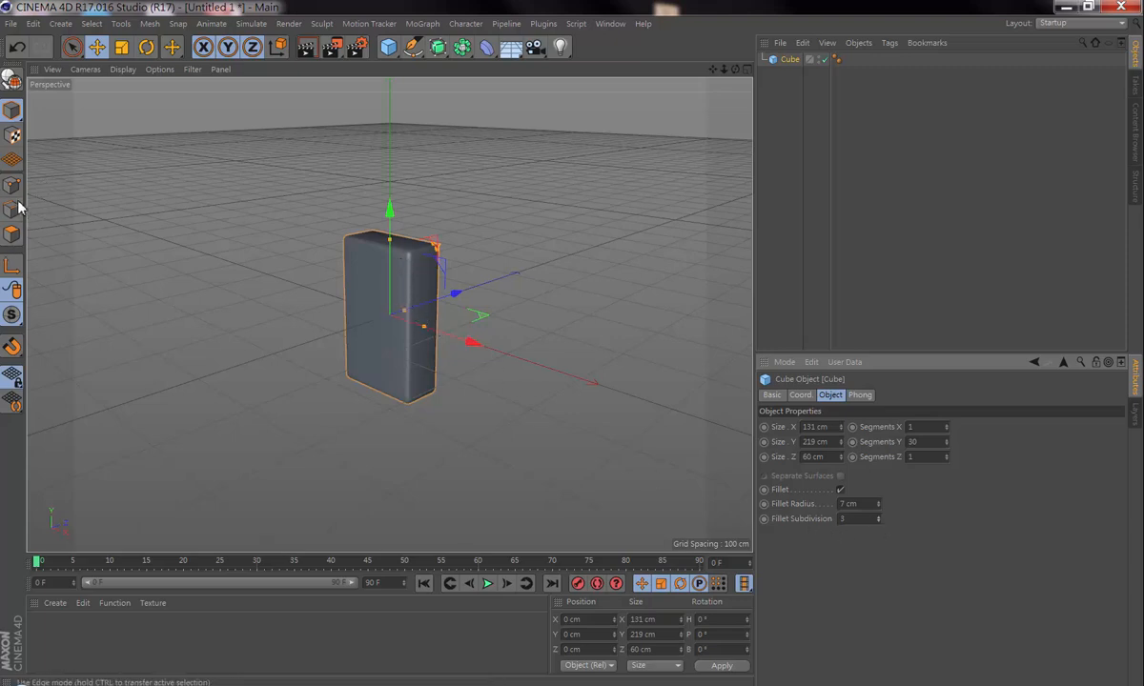
Step: Make the cube editable and move its axis down to its base, at Y about -116.5 cm
left_click(13, 84)
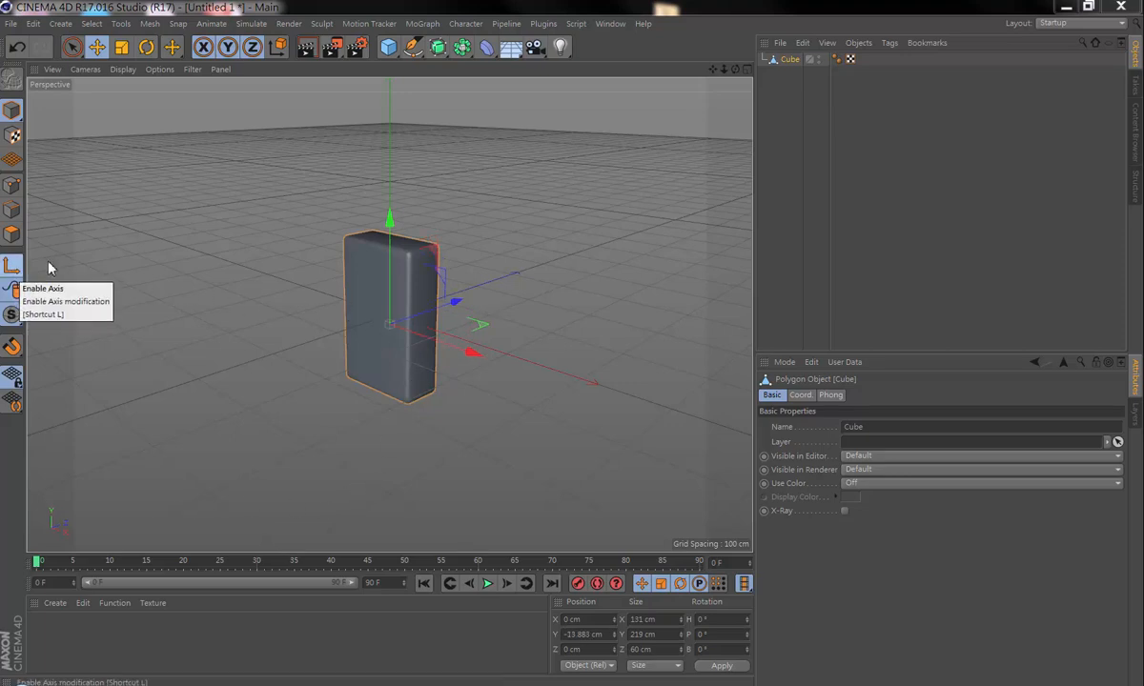
left_click_drag(390, 219, 400, 307)
left_click_drag(737, 70, 572, 347)
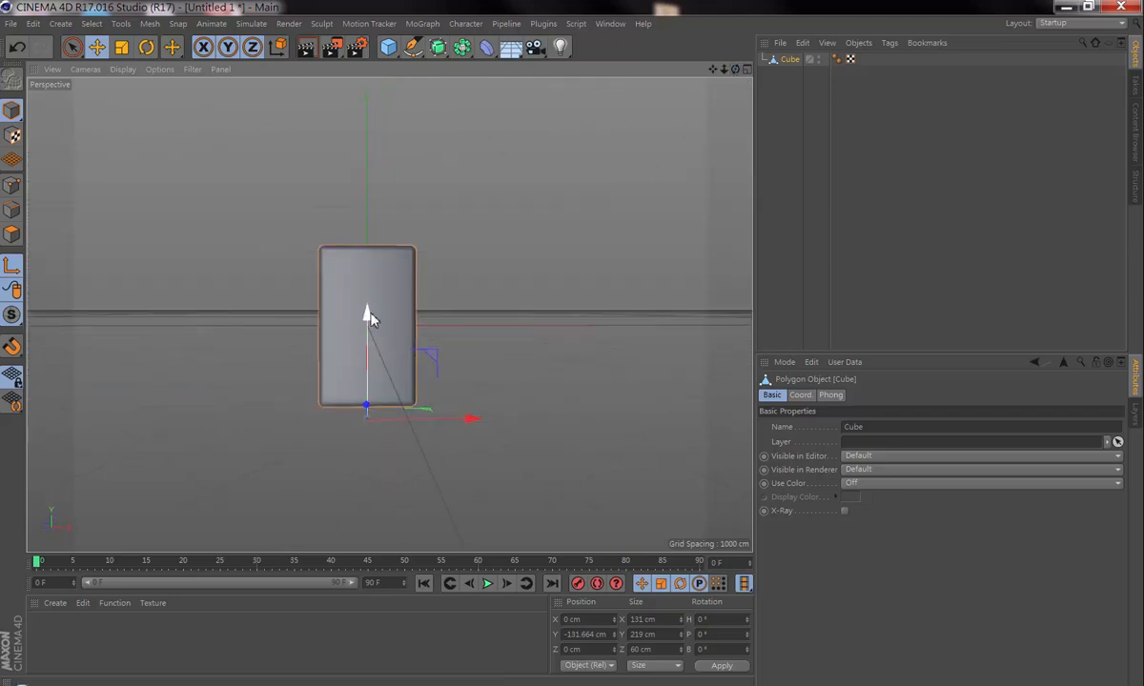
left_click_drag(369, 319, 369, 306)
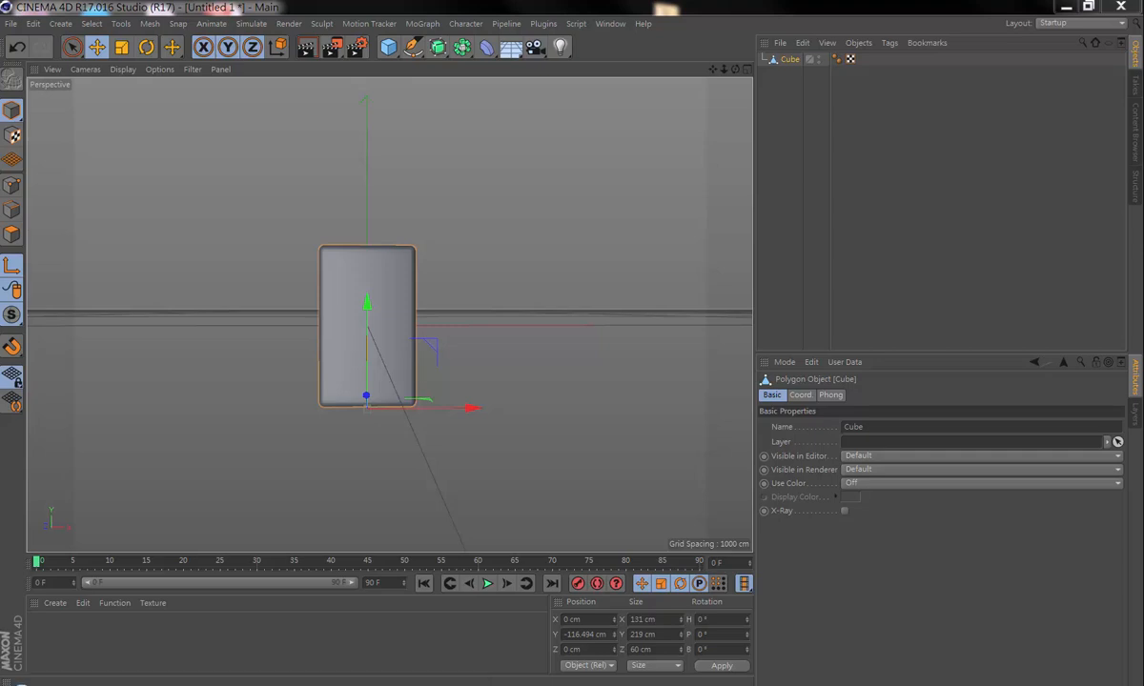
Step: Add a MoGraph Cloner and make the cube its child
left_click(425, 24)
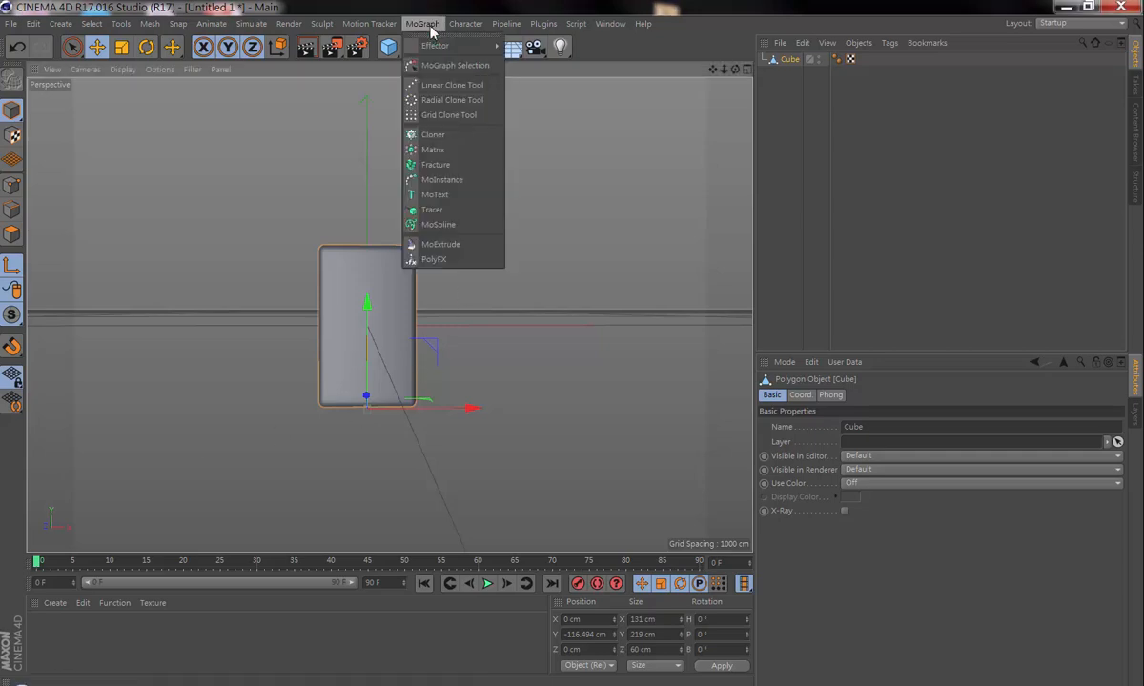
left_click(440, 138)
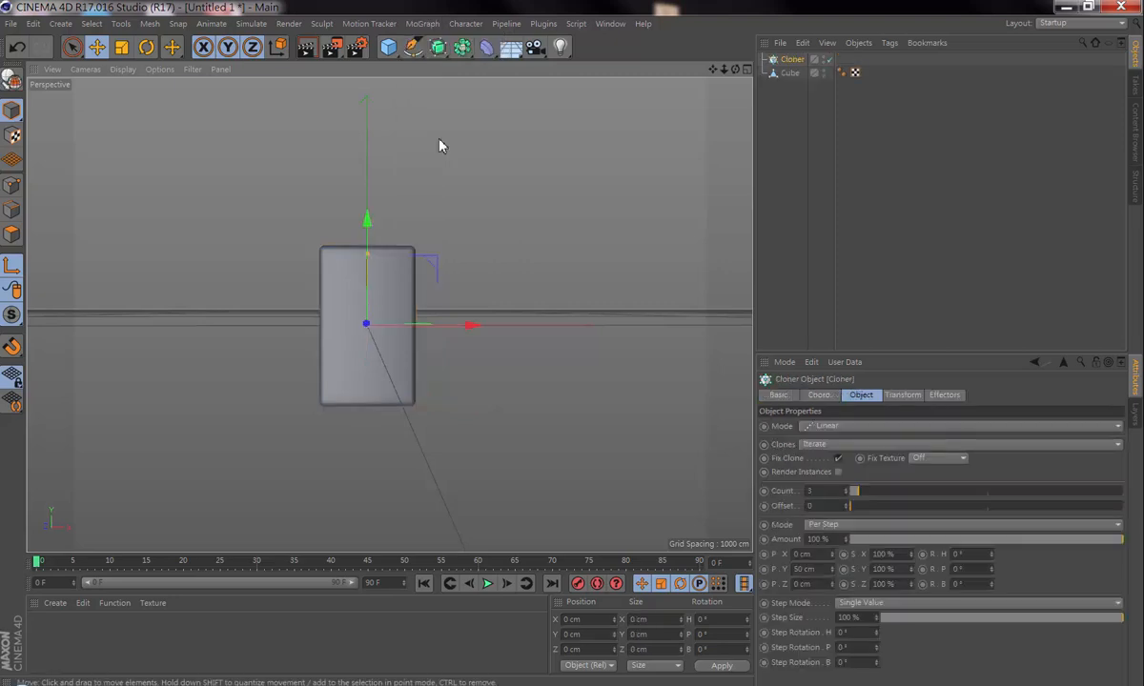
left_click_drag(734, 71, 572, 348)
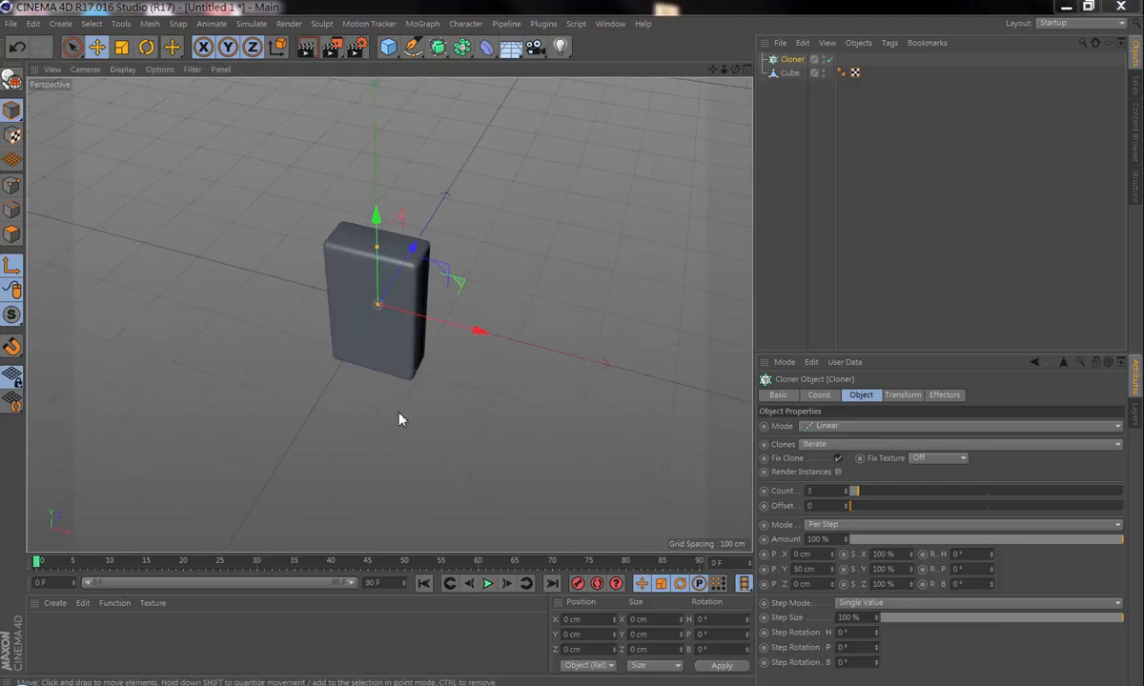
left_click(789, 80)
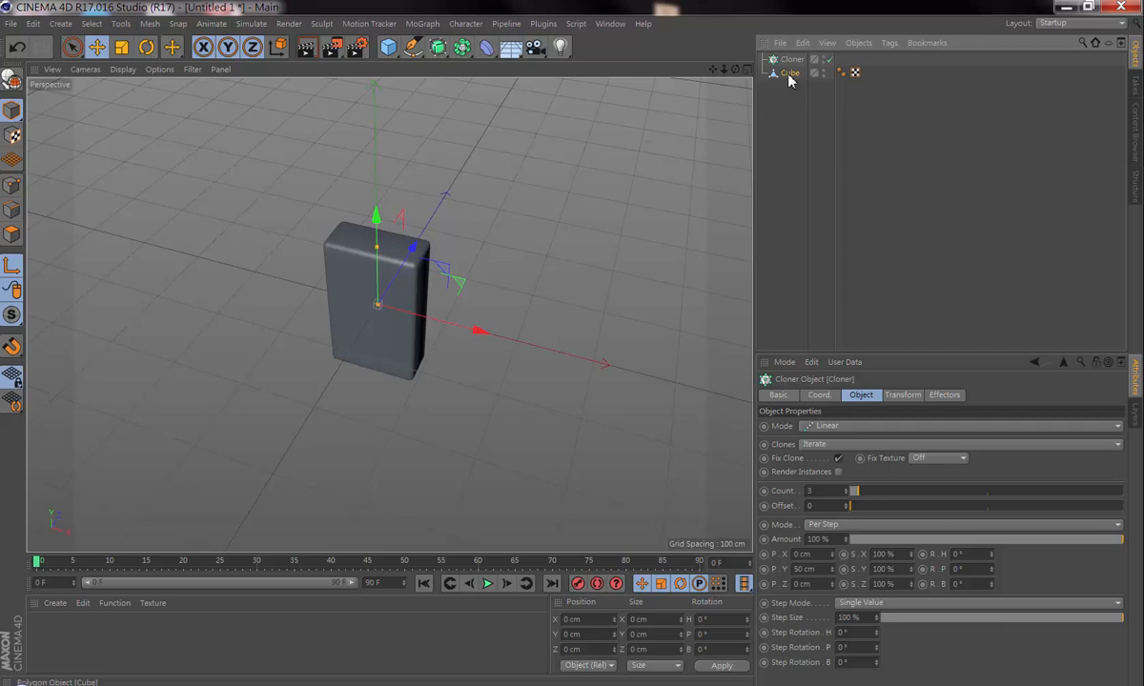
left_click_drag(789, 80, 801, 63)
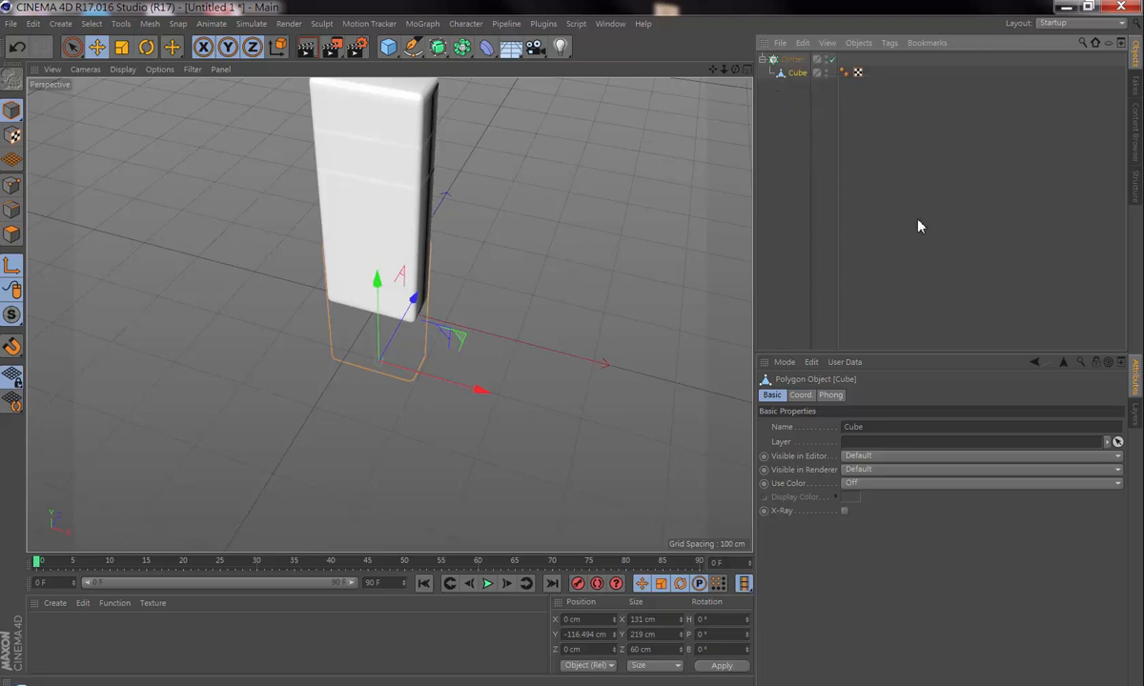
Step: Set the Cloner's linear clone count to 30
left_click(783, 60)
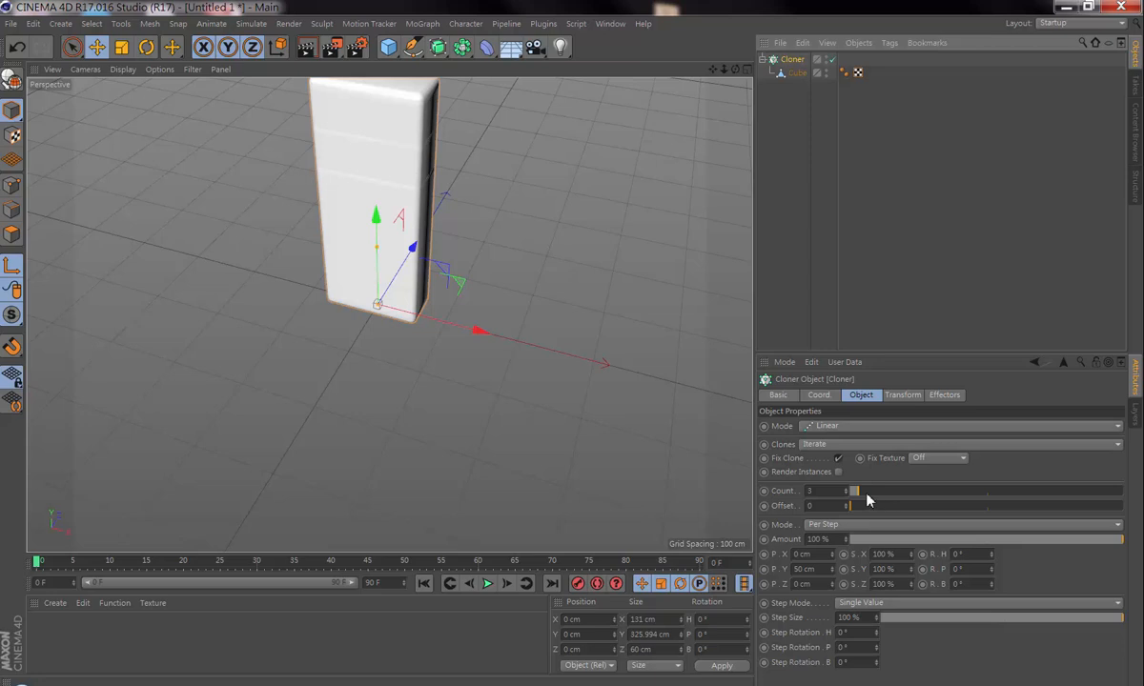
left_click_drag(861, 496, 941, 497)
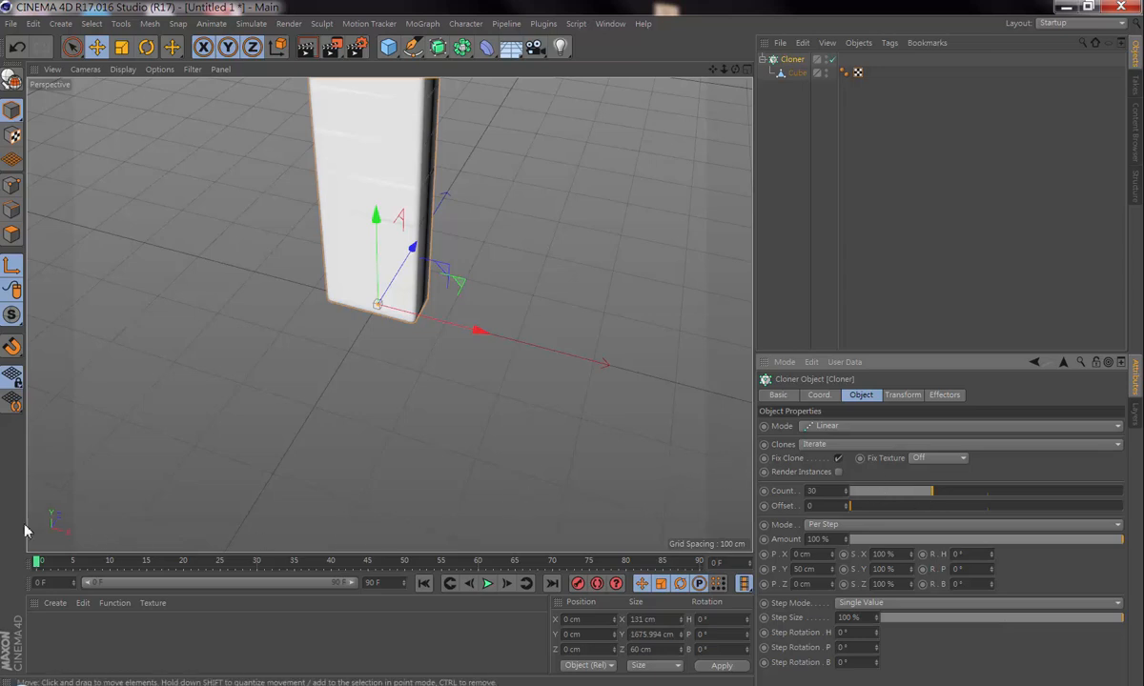
scroll(390, 314, "down", 3)
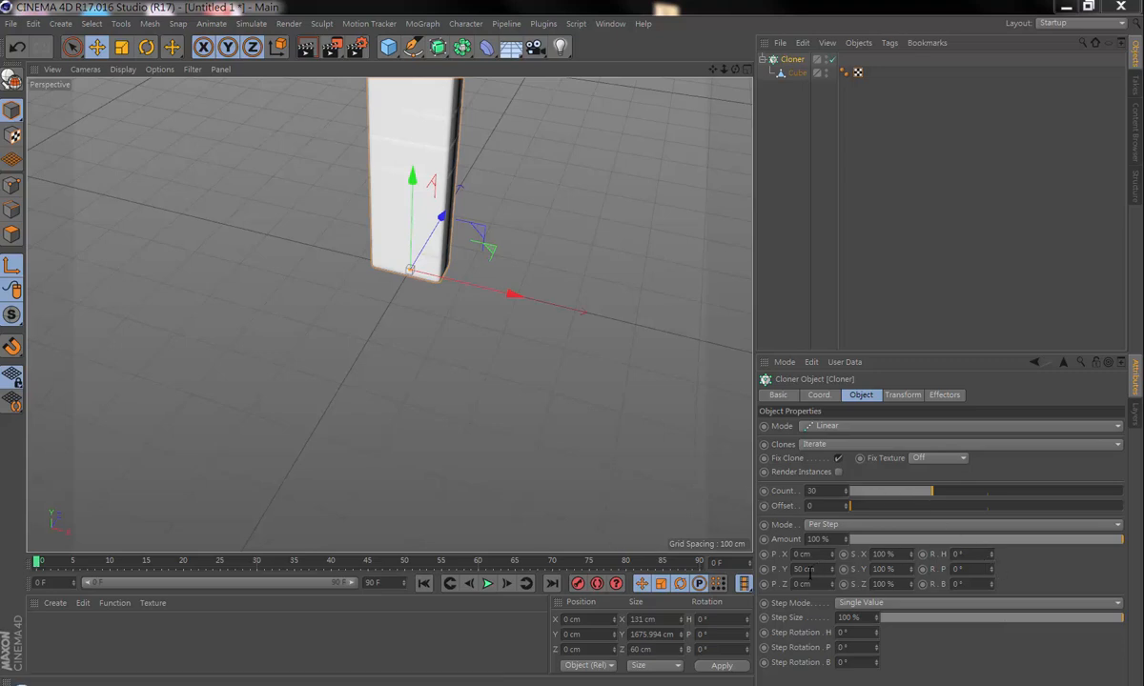
Step: Set the Cloner's per-step offset to 0 cm in Y and 169 cm in X to form a horizontal row
double_click(801, 569)
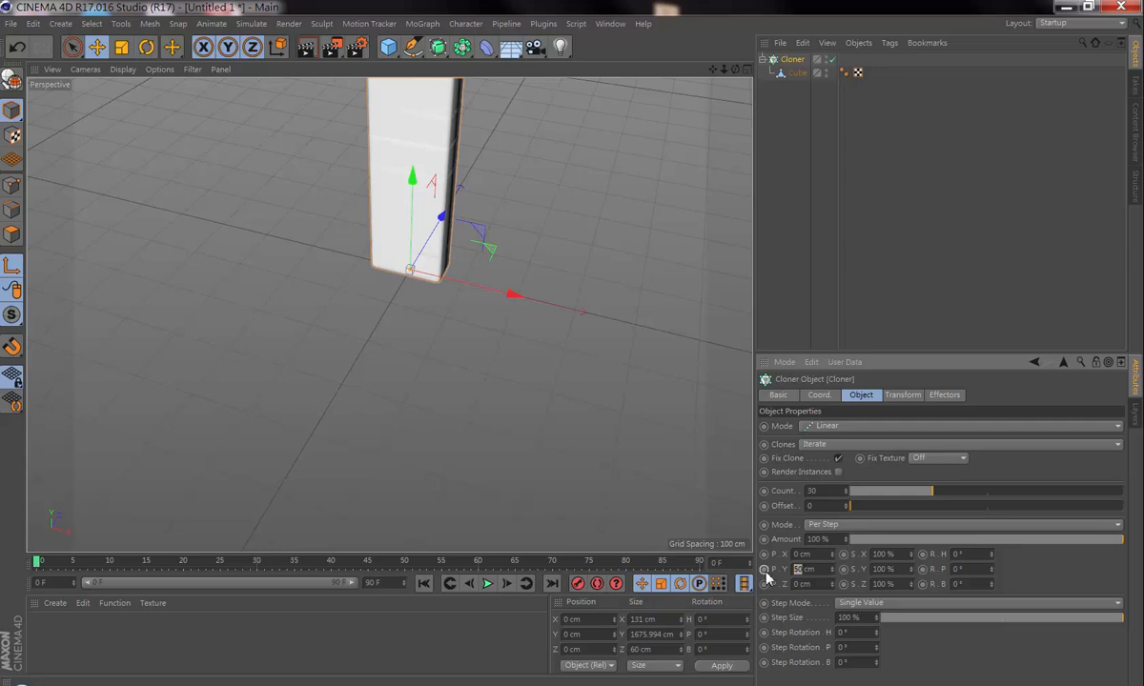
type("0")
key("Return")
left_click_drag(831, 553, 833, 556)
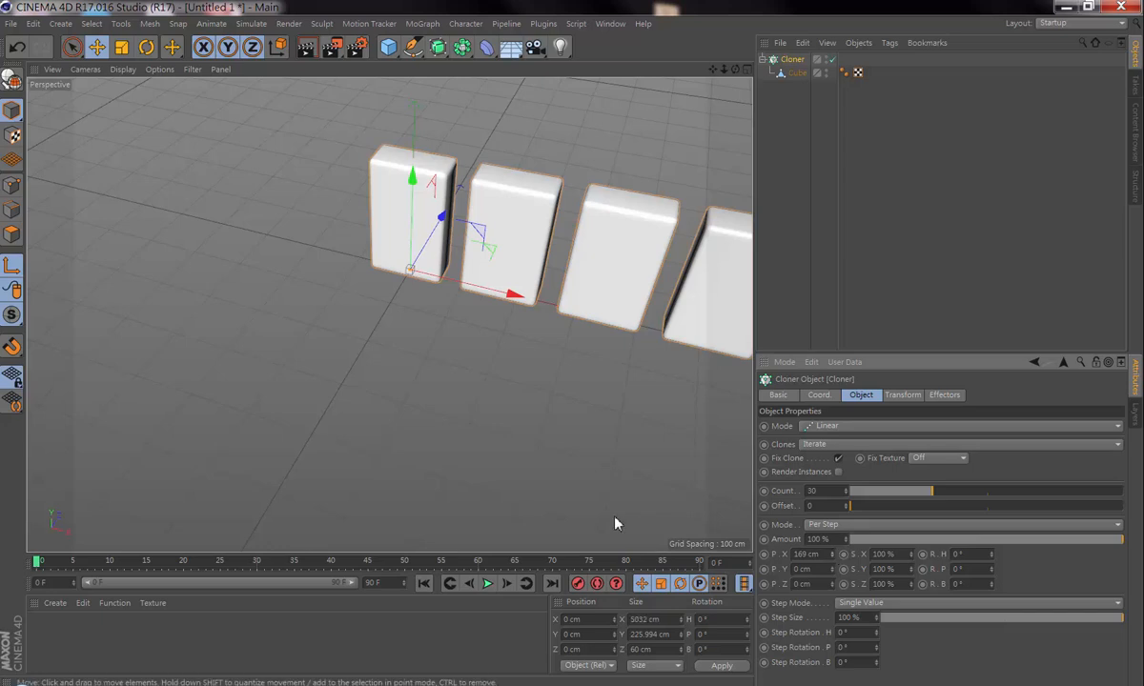
Step: Examine the row of clones from farther away and at a lower viewing angle
middle_click(434, 474)
middle_click(336, 245)
scroll(336, 245, "down", 1)
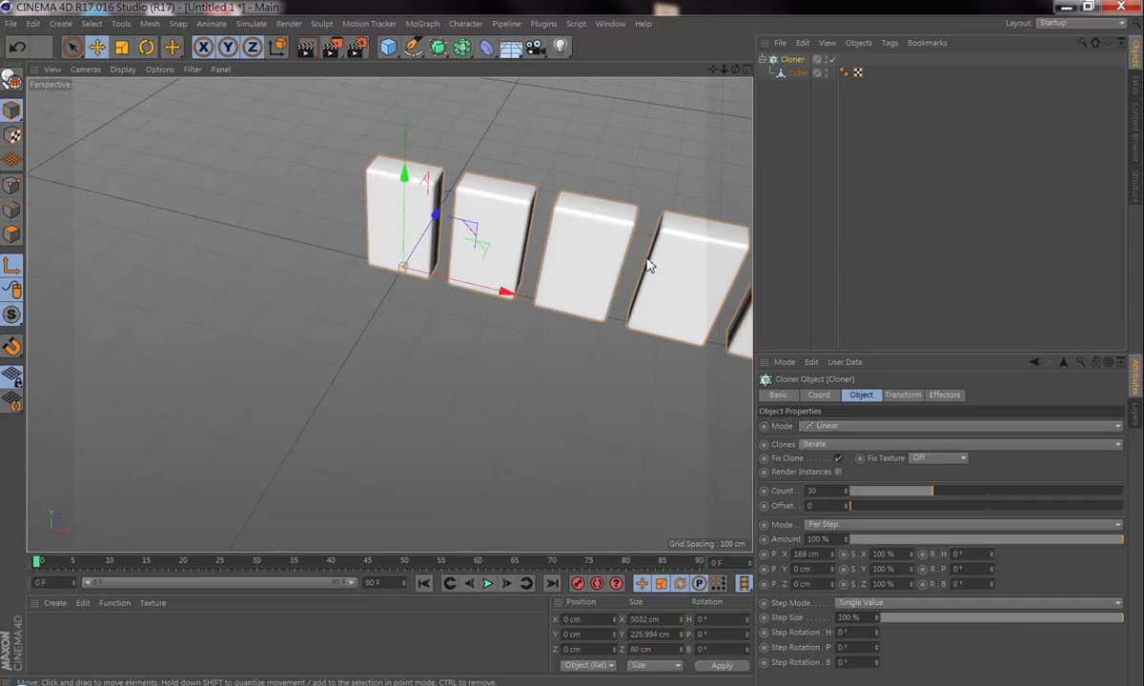
middle_click_drag(651, 263, 374, 298, "alt")
mouse_move(375, 299)
left_mouse_down("alt")
mouse_move(294, 406)
mouse_move(434, 332)
mouse_move(518, 365)
mouse_move(476, 341)
left_mouse_up("alt")
mouse_move(610, 338)
right_mouse_down("alt")
mouse_move(467, 347)
mouse_move(551, 380)
mouse_move(554, 393)
mouse_move(743, 386)
mouse_move(659, 414)
right_mouse_up("alt")
mouse_move(388, 315)
left_mouse_down("alt")
mouse_move(474, 433)
mouse_move(483, 371)
left_mouse_up("alt")
mouse_move(582, 405)
middle_mouse_down("alt")
mouse_move(507, 372)
mouse_move(279, 319)
middle_mouse_up("alt")
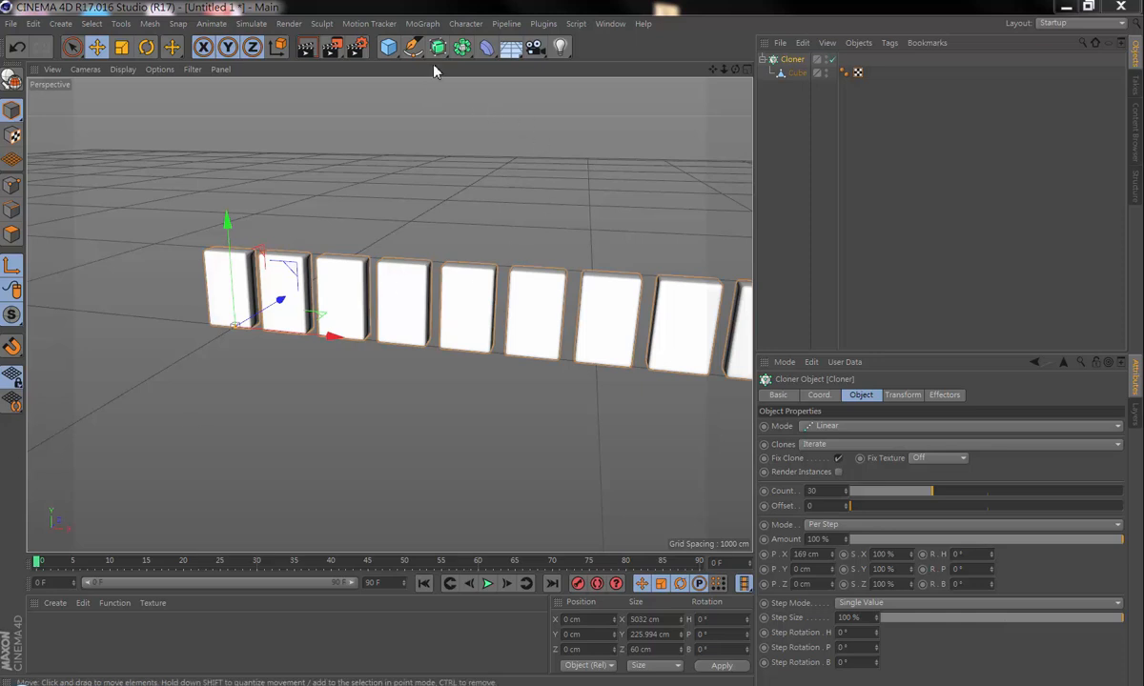
Step: Add a Sound effector to the Cloner and show its transform parameters
left_click(423, 24)
mouse_move(444, 45)
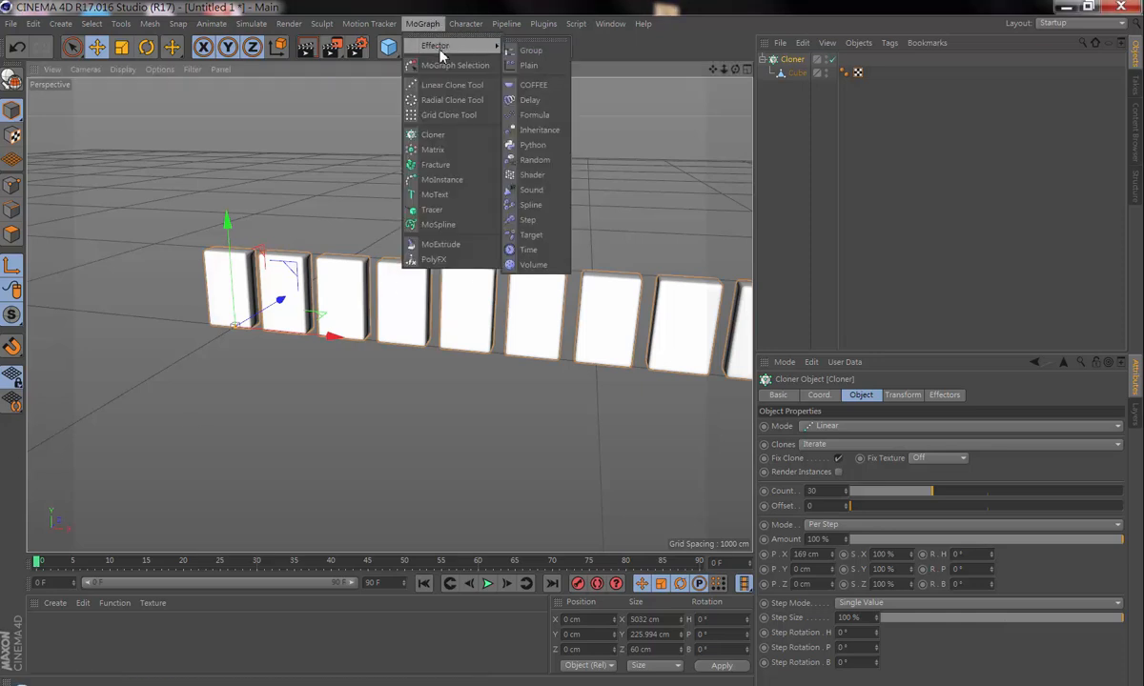
left_click(559, 192)
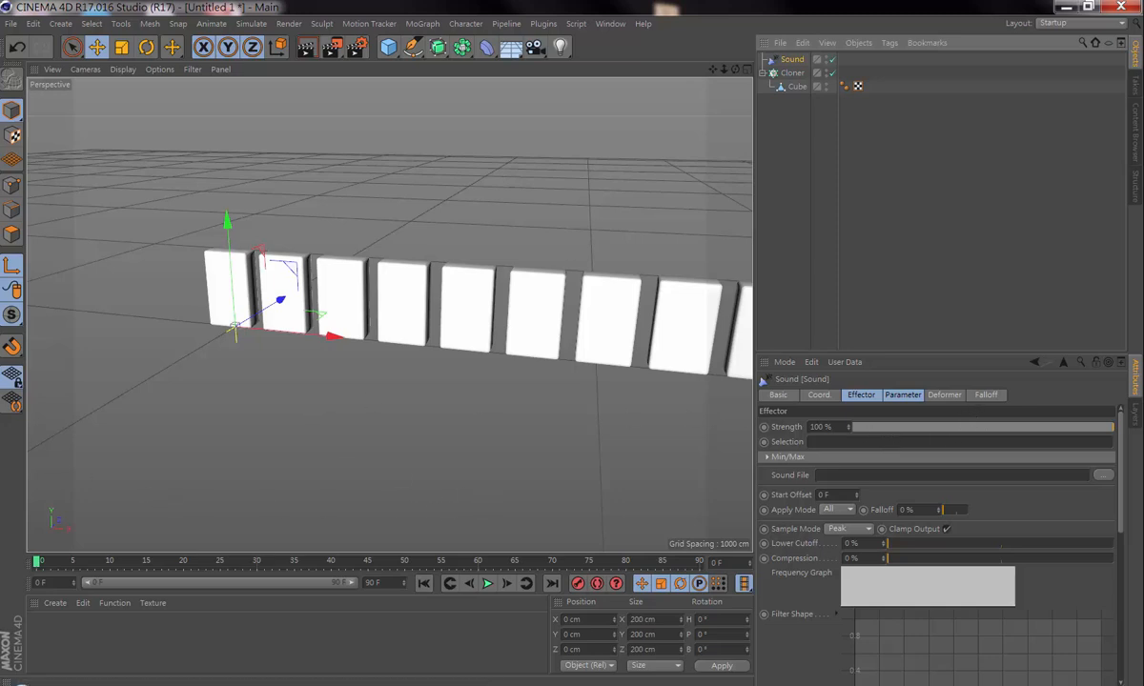
left_click(903, 394)
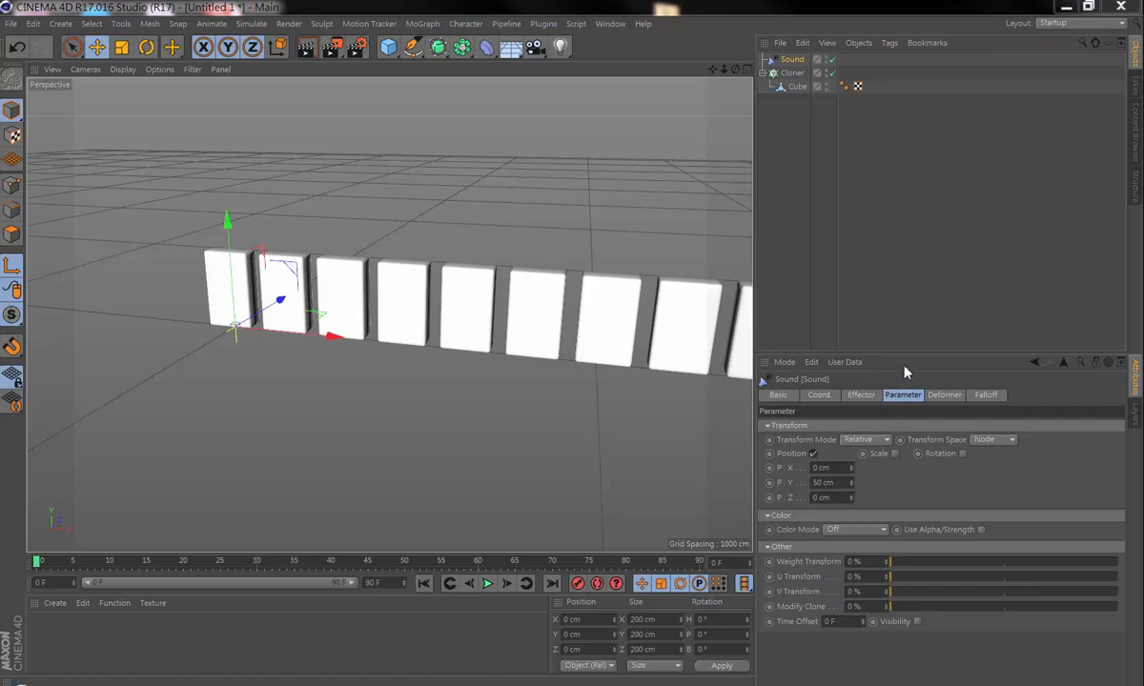
Step: Check the list of effectors assigned to the Cloner
left_click(791, 73)
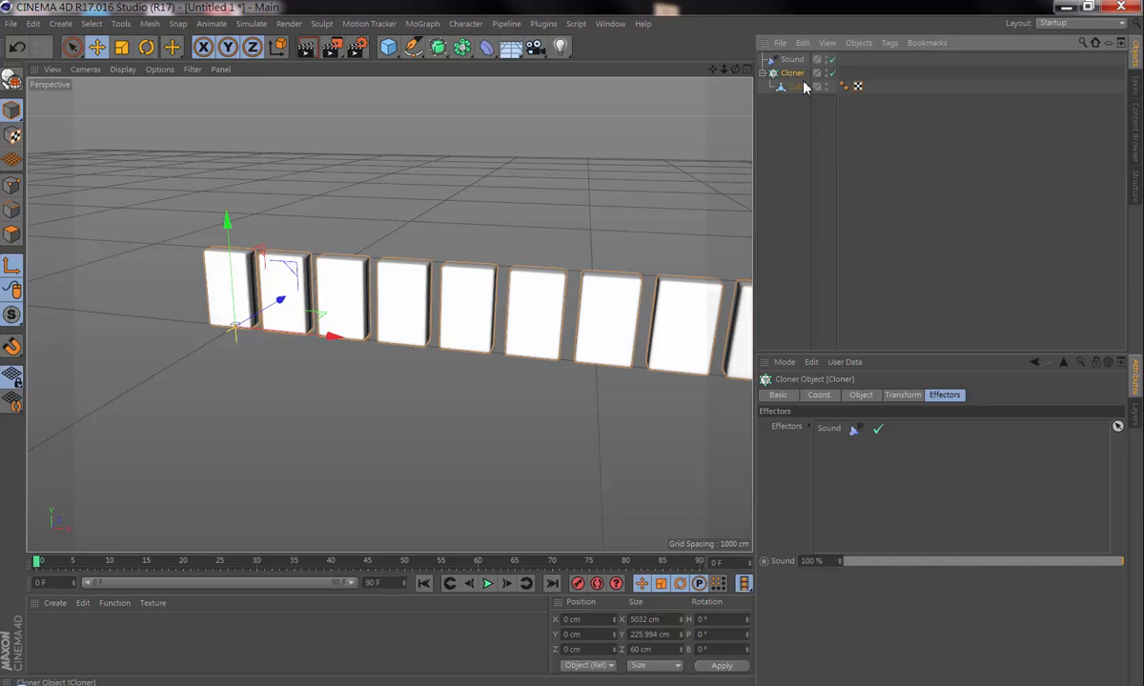
left_click(780, 397)
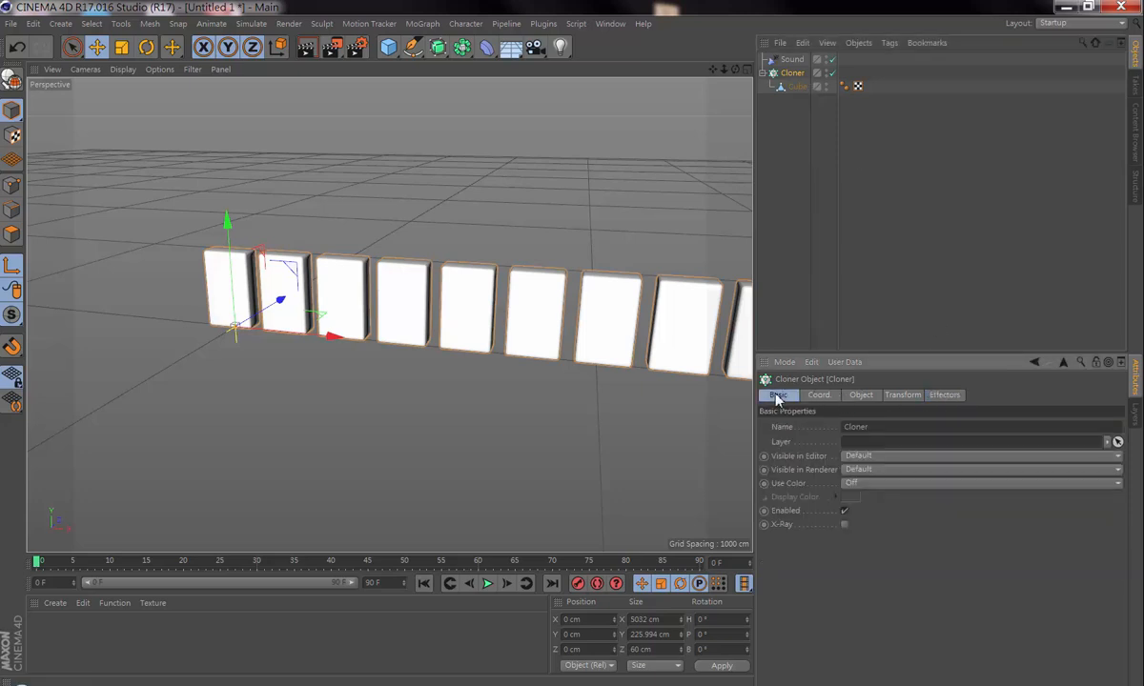
left_click(947, 397)
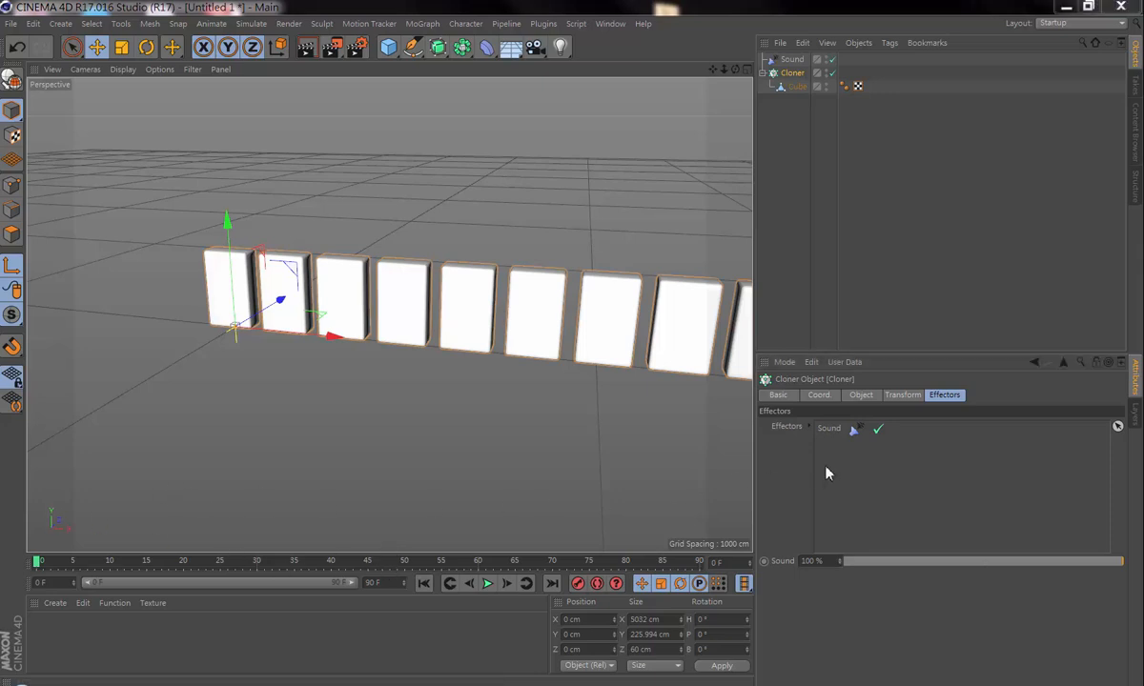
Step: Load Kalimba.mp3 from the sample music folder as the Sound effector's sound file, without copying it into the document path
left_click(791, 59)
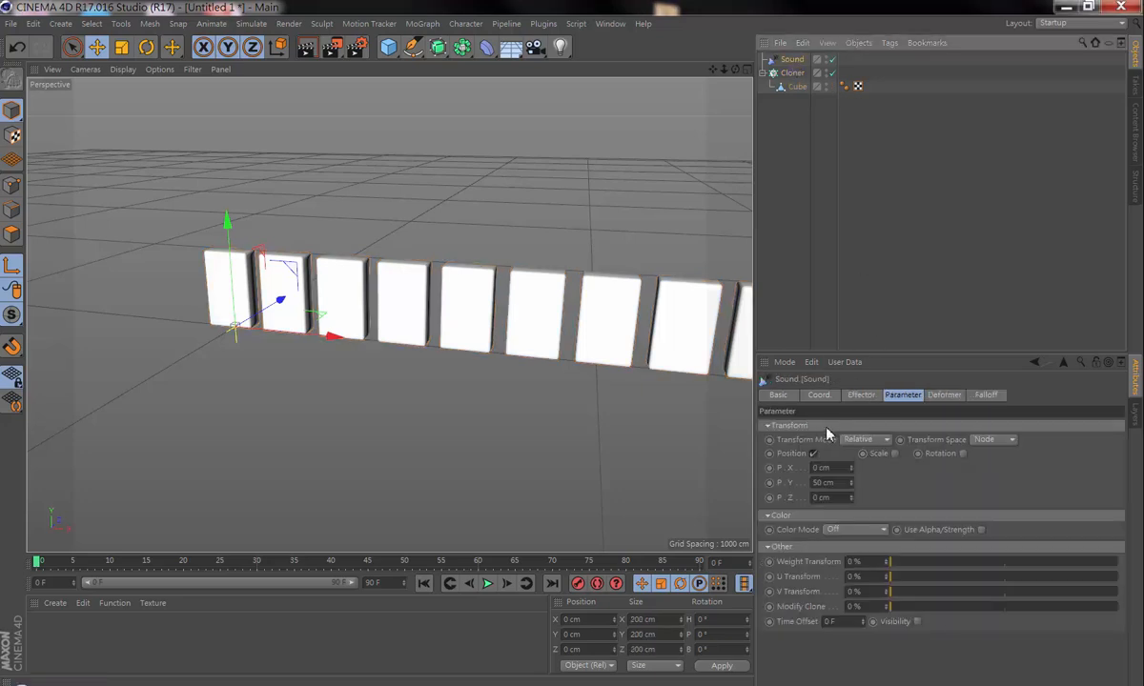
left_click(861, 395)
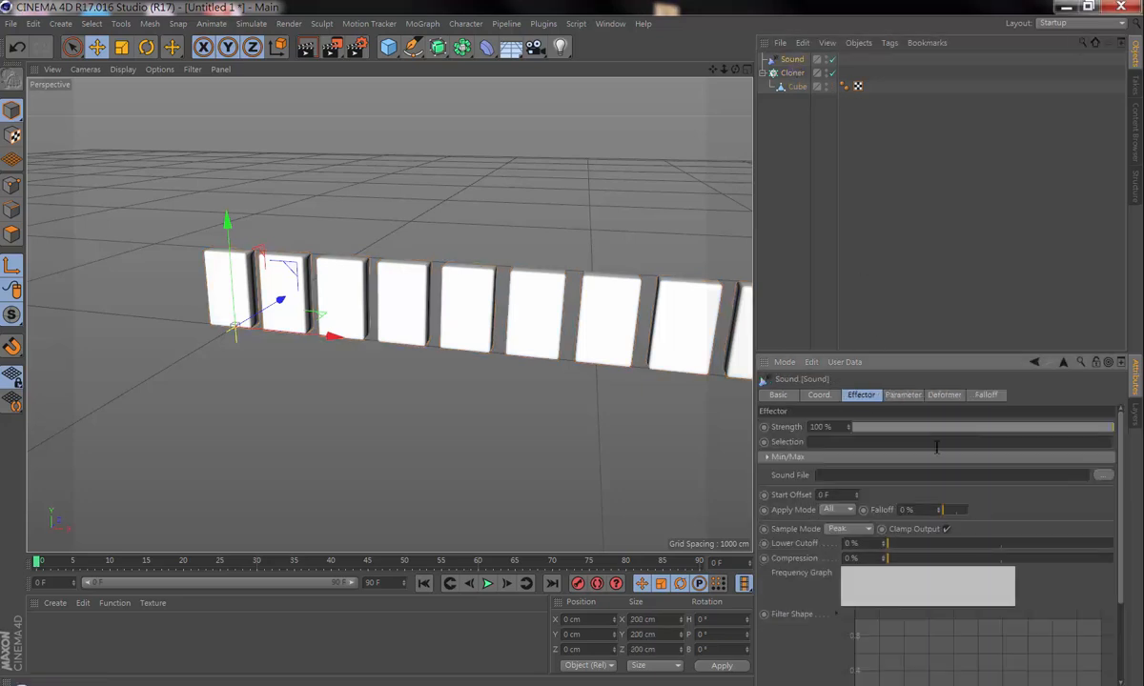
left_click(1103, 475)
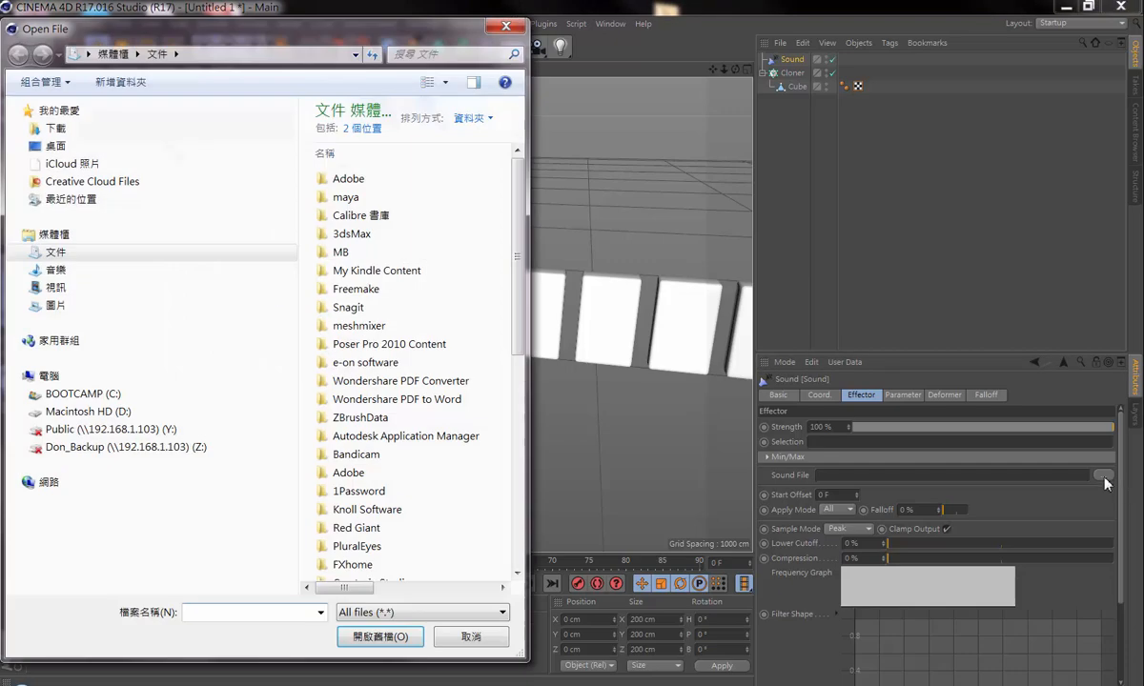
left_click(59, 270)
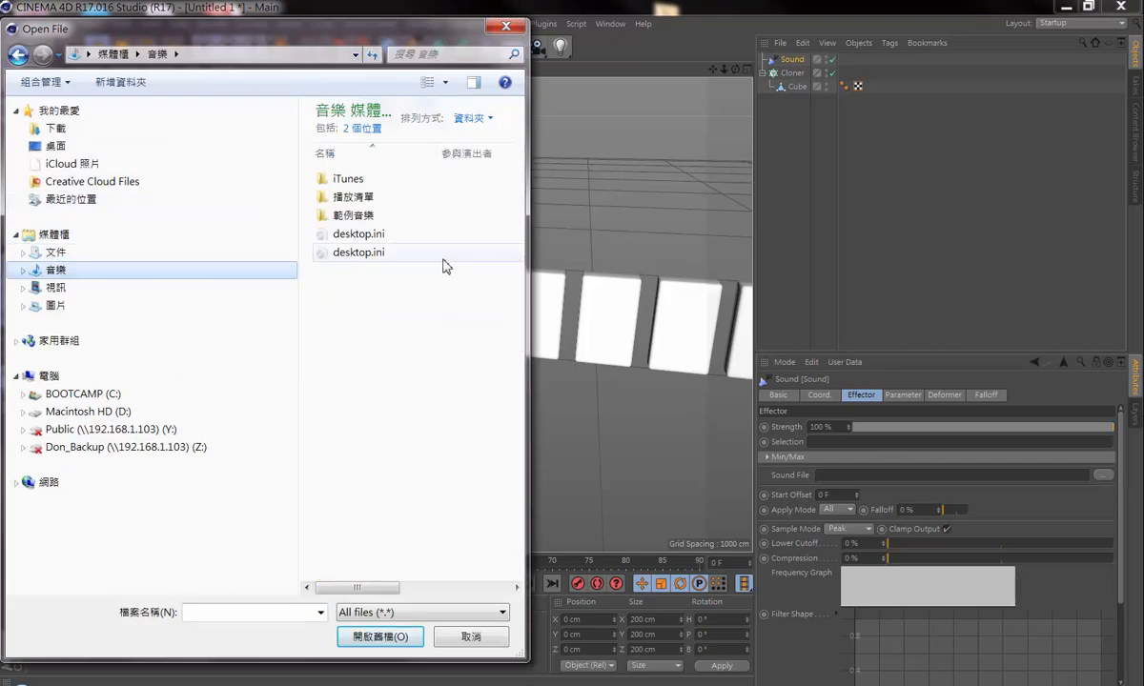
double_click(362, 220)
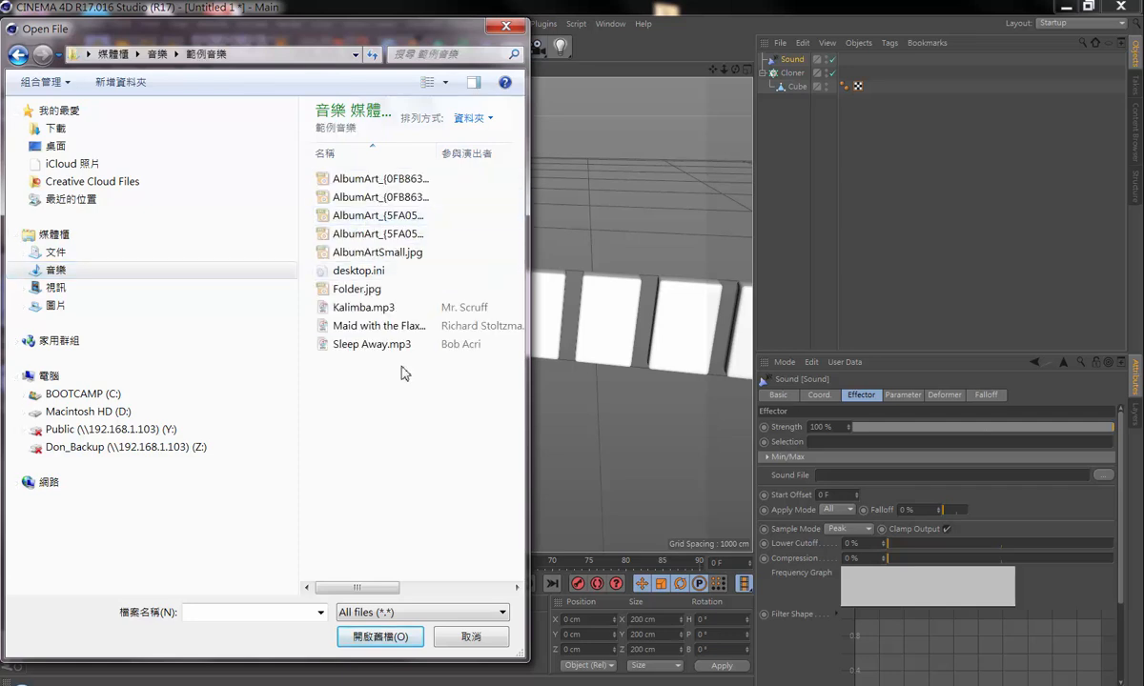
double_click(367, 307)
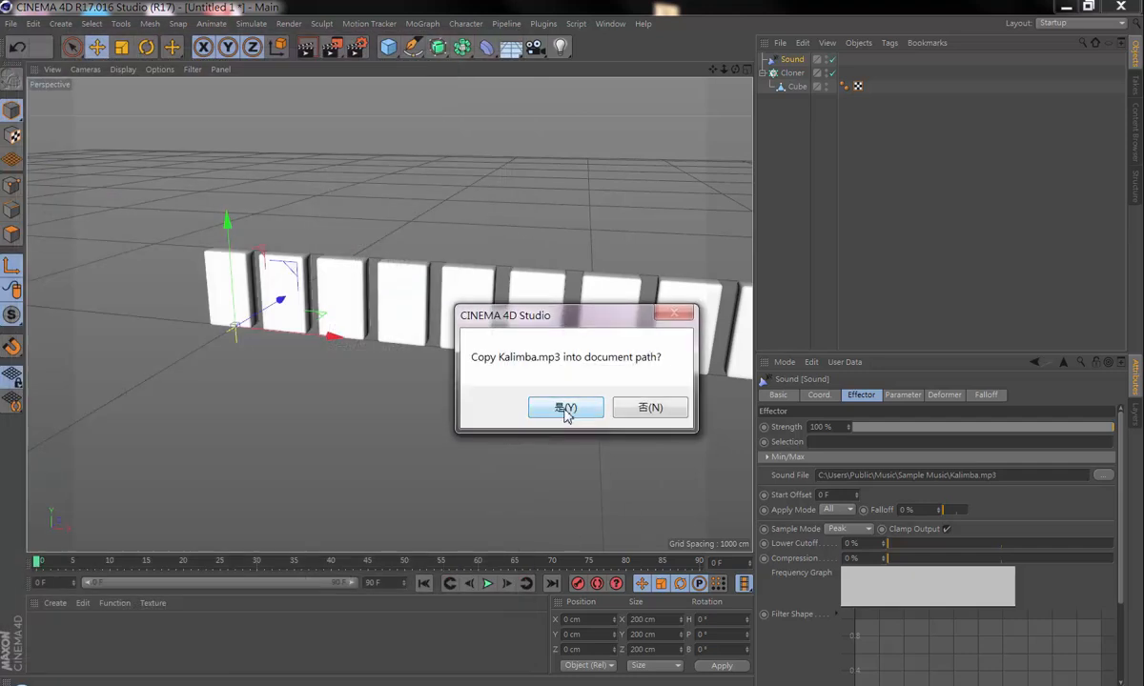
left_click(640, 411)
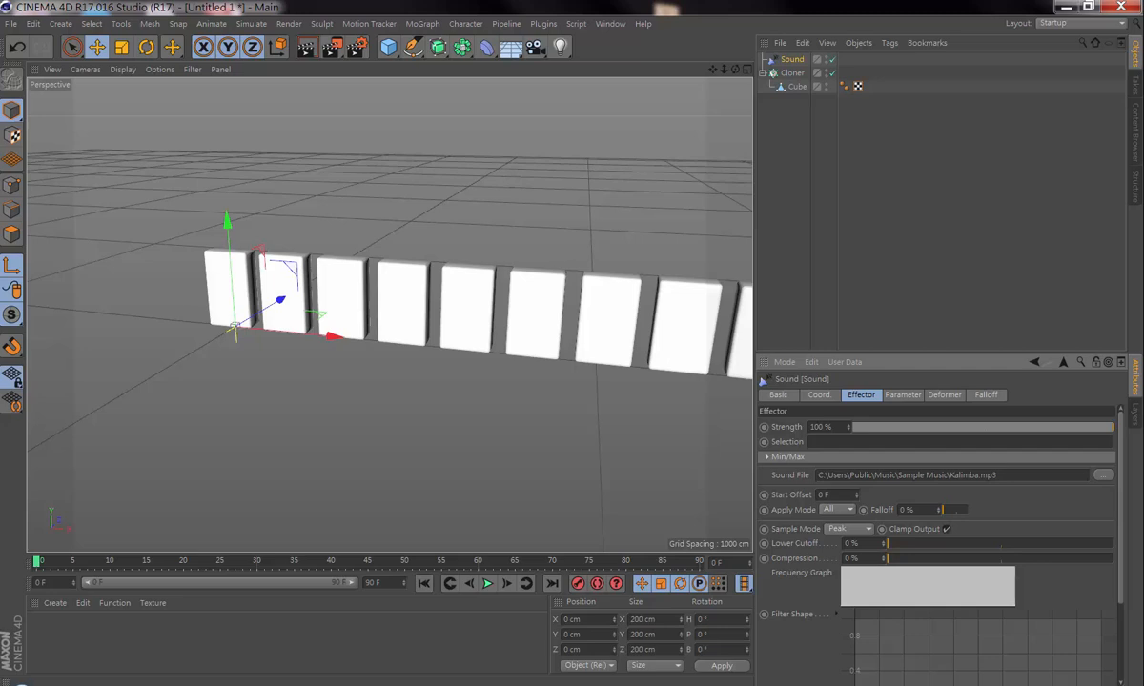
Step: Play the animation to preview how the clones react to the sound, and review the Sound effector's frequency and filter settings
left_click(487, 584)
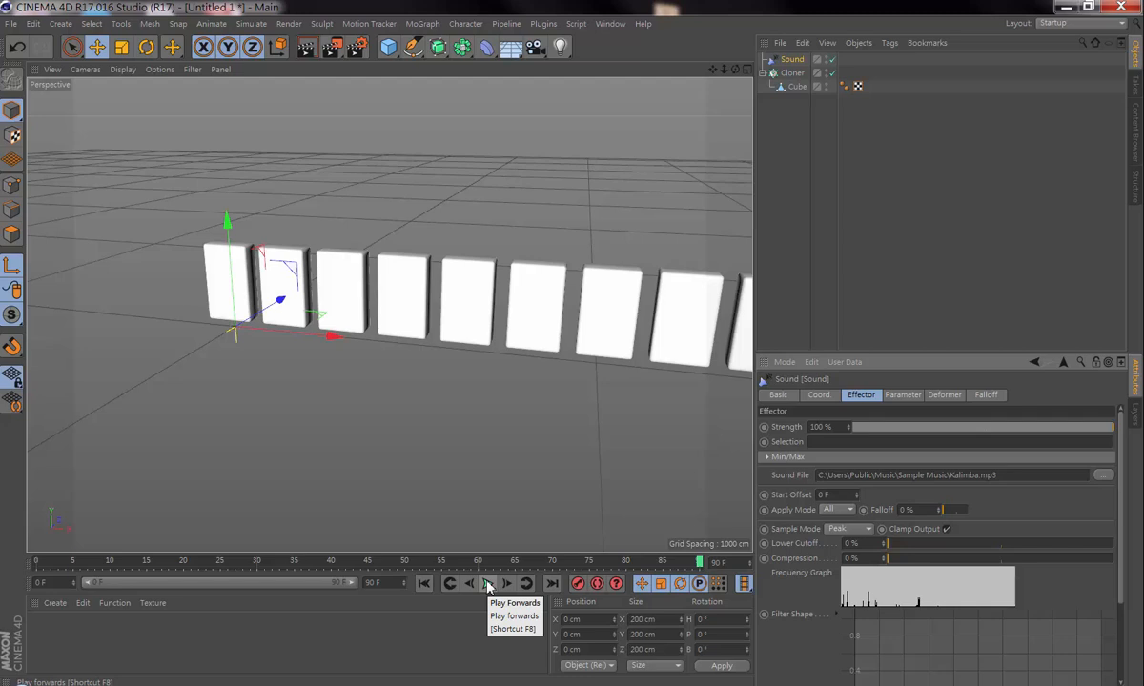
left_click(487, 584)
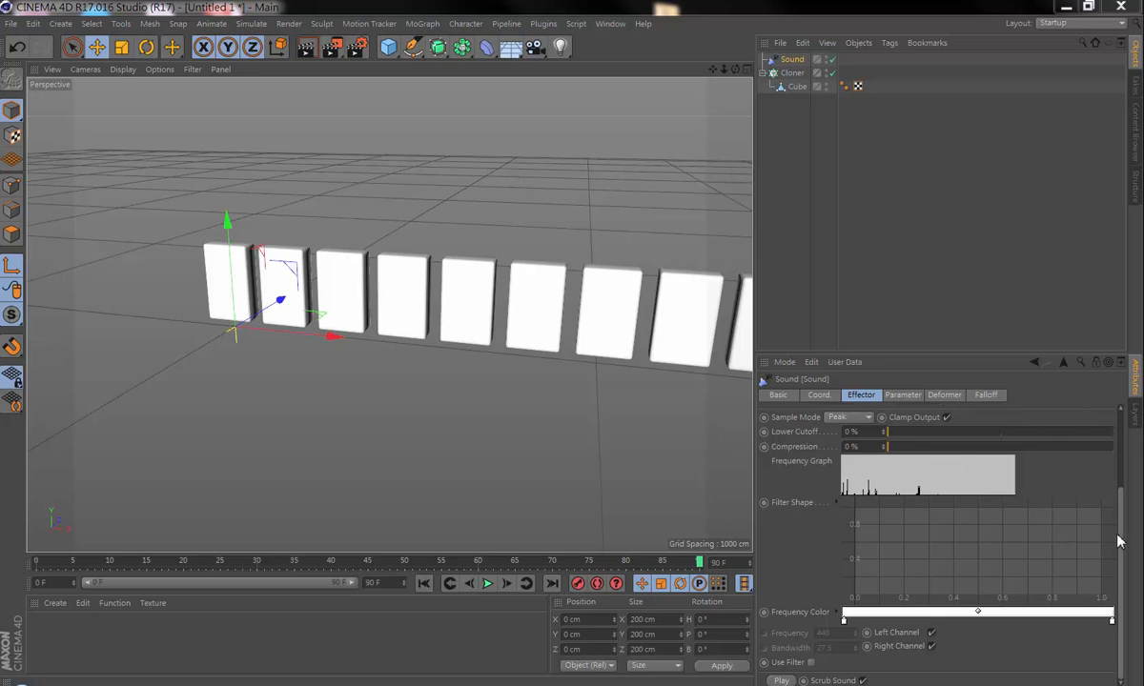
left_click_drag(1118, 542, 1123, 476)
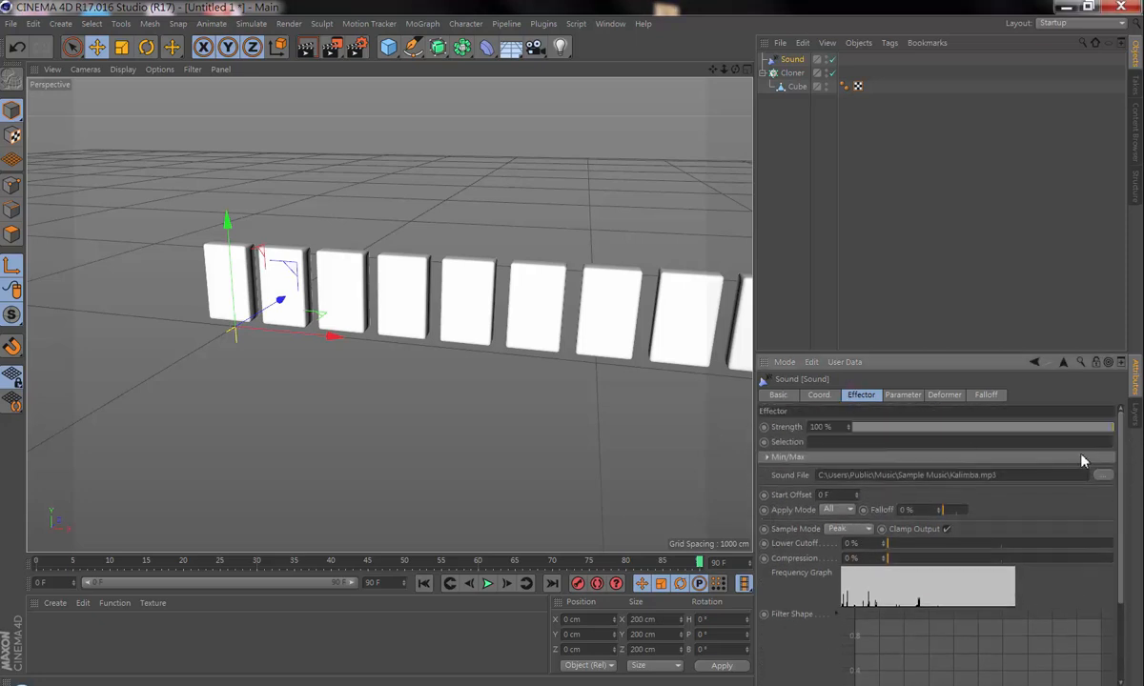
scroll(1122, 439, "down", 3)
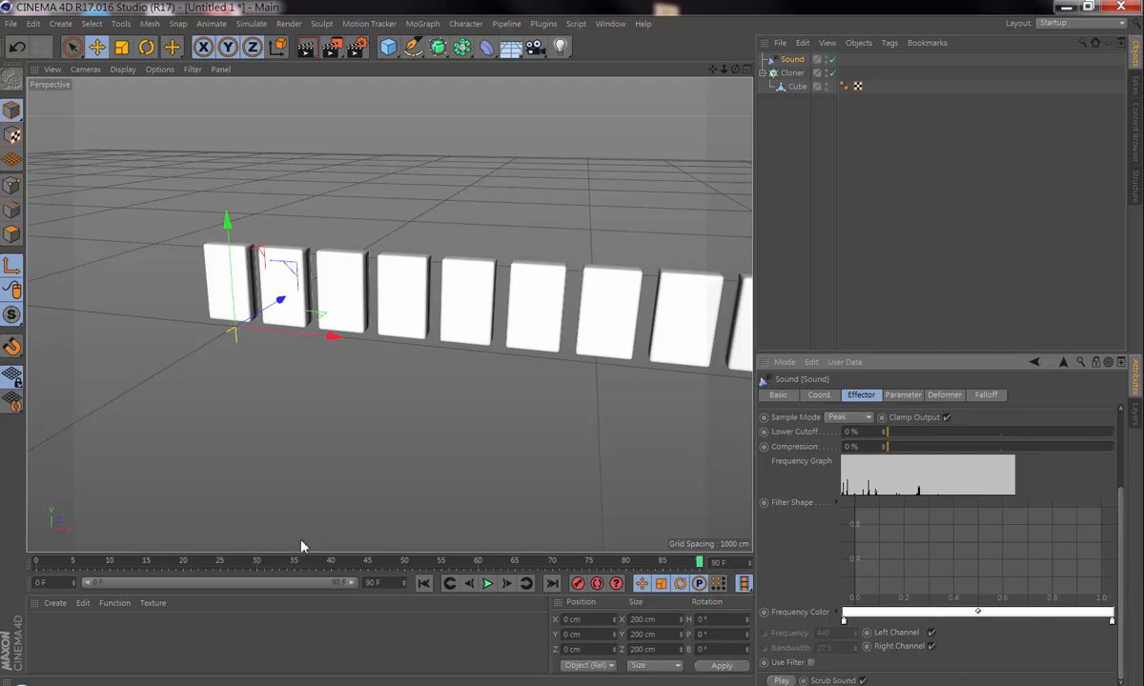
Step: Scrub and play the timeline to examine how the Sound effector's position transform moves the clones
left_click(531, 561)
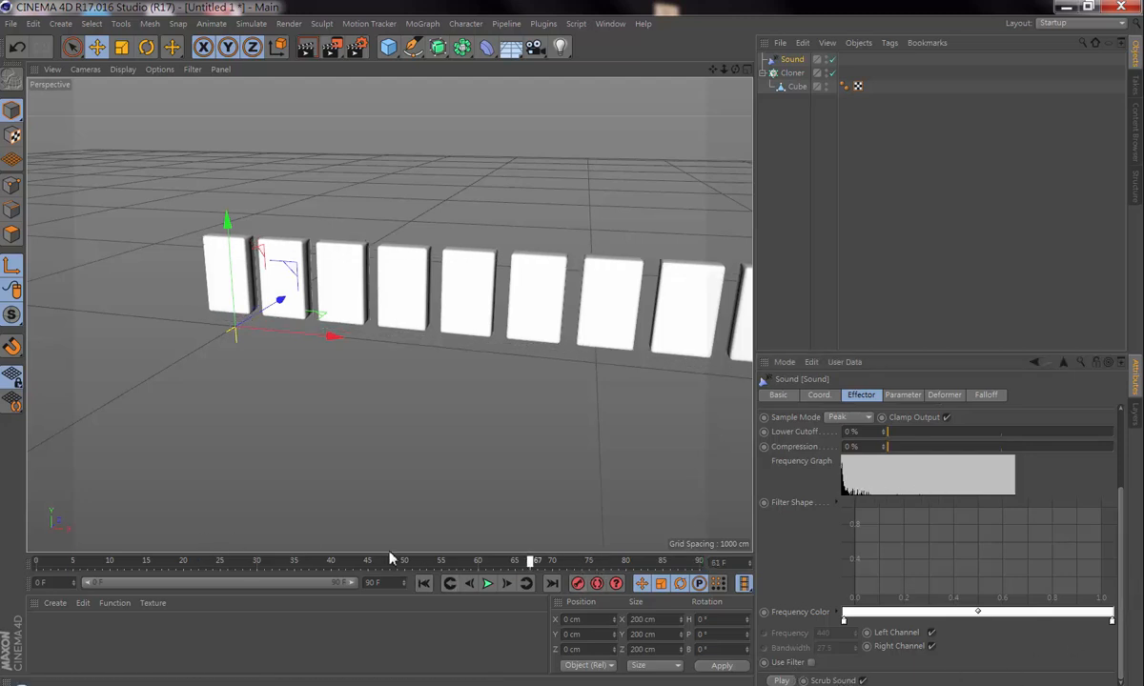
left_click_drag(389, 553, 515, 576)
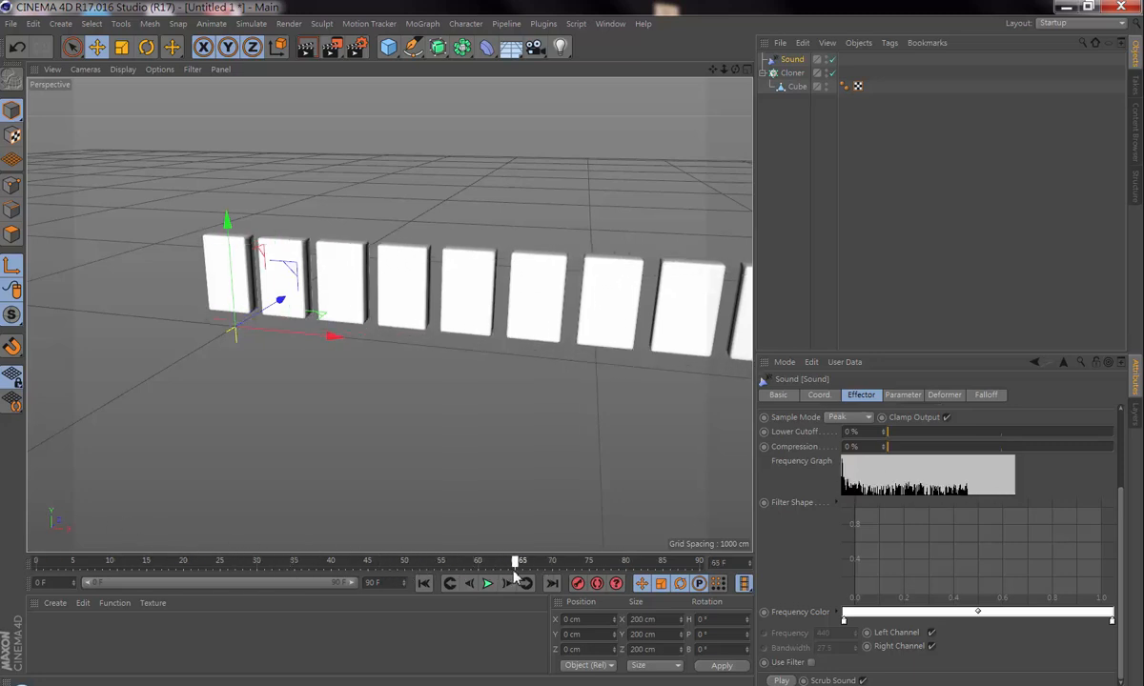
scroll(934, 514, "up", 3)
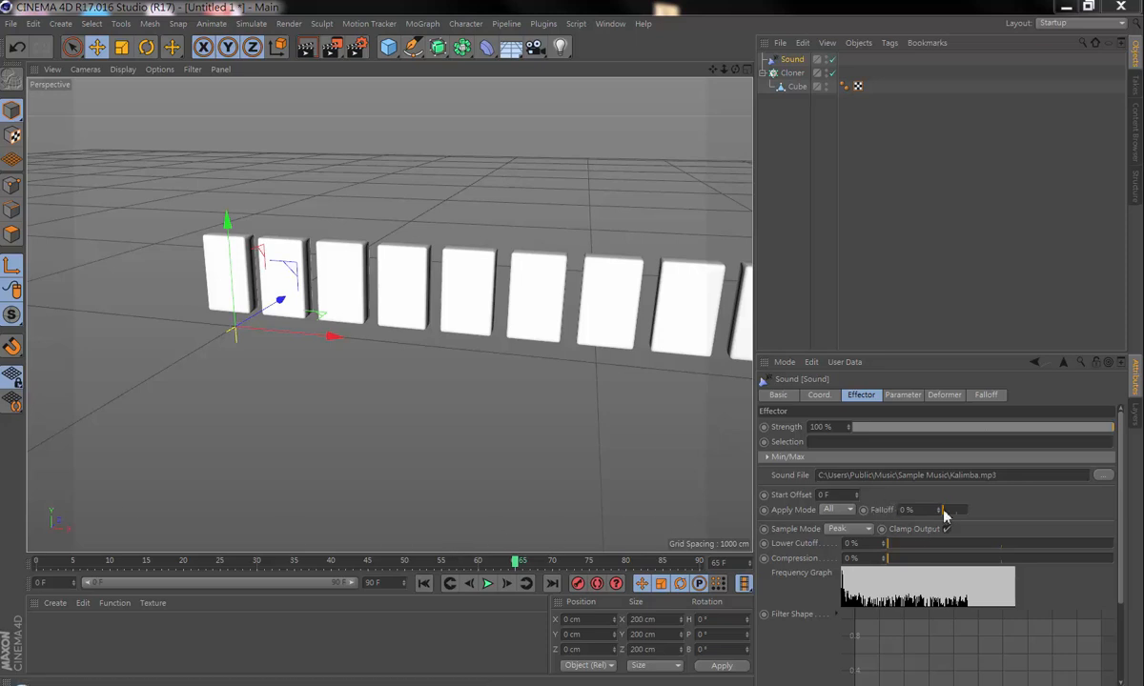
left_click(903, 396)
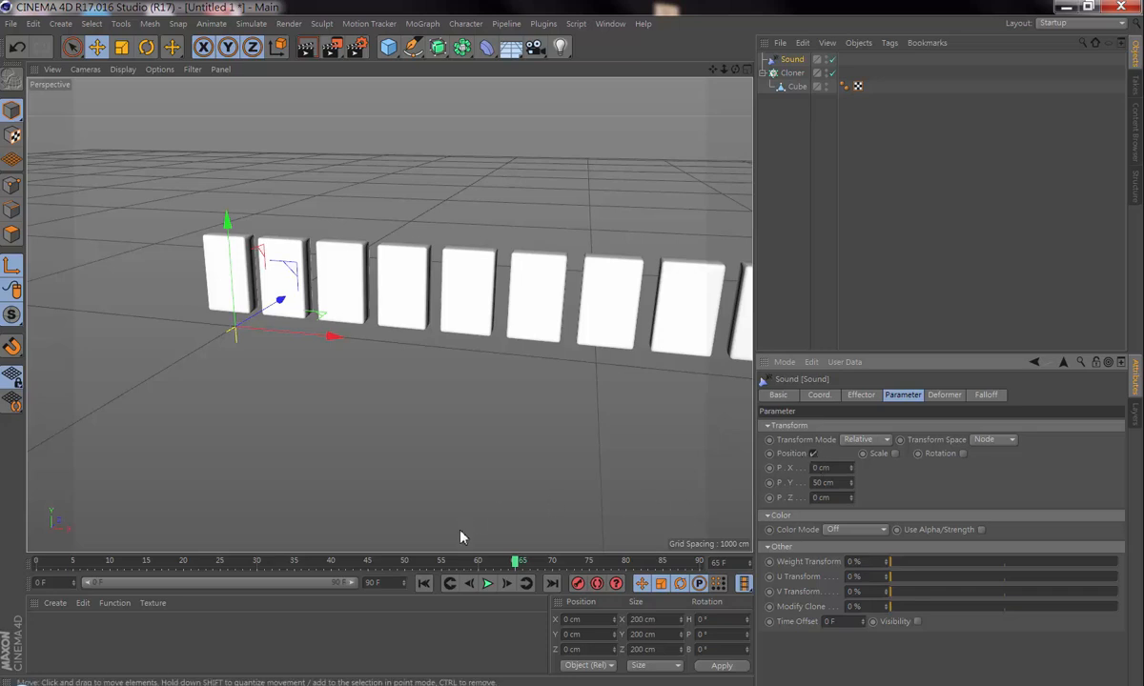
left_click(487, 583)
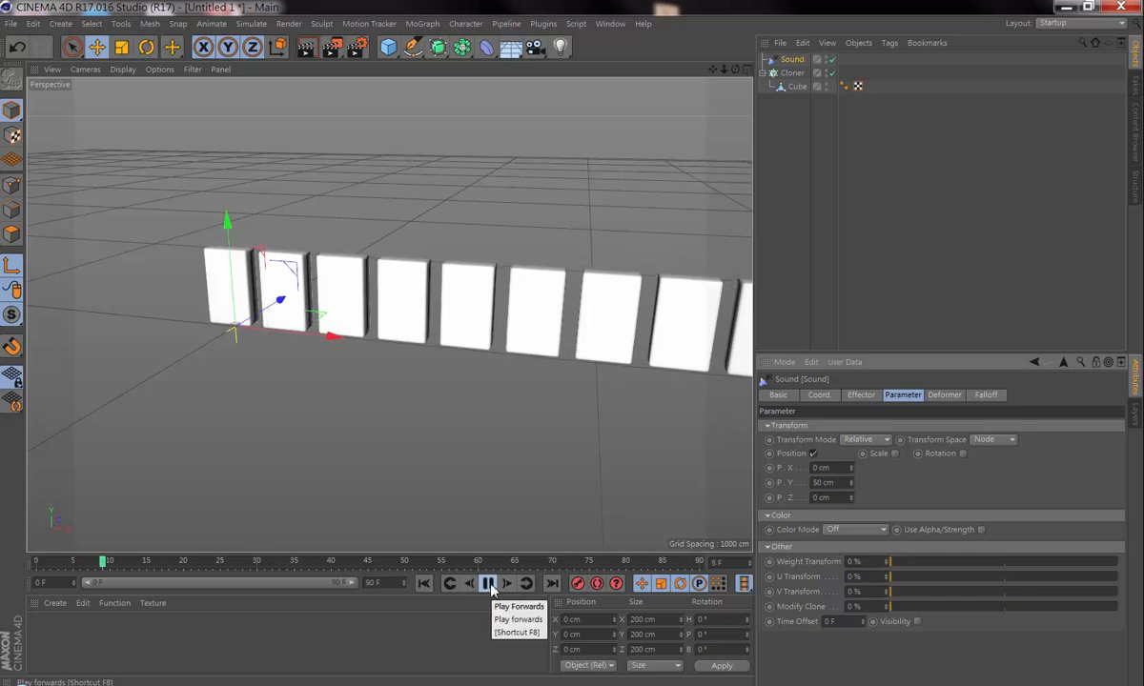
left_click(487, 583)
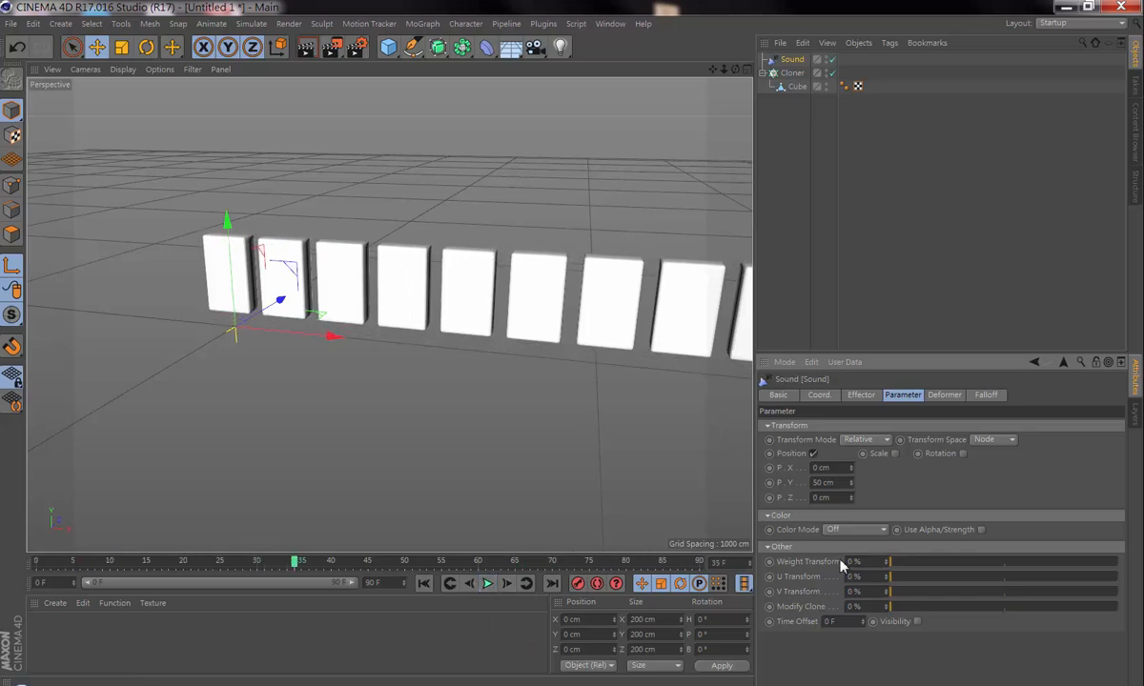
Step: Switch the Sound effector's transform from position to scale and set its Y scale to 2.4
left_click(812, 454)
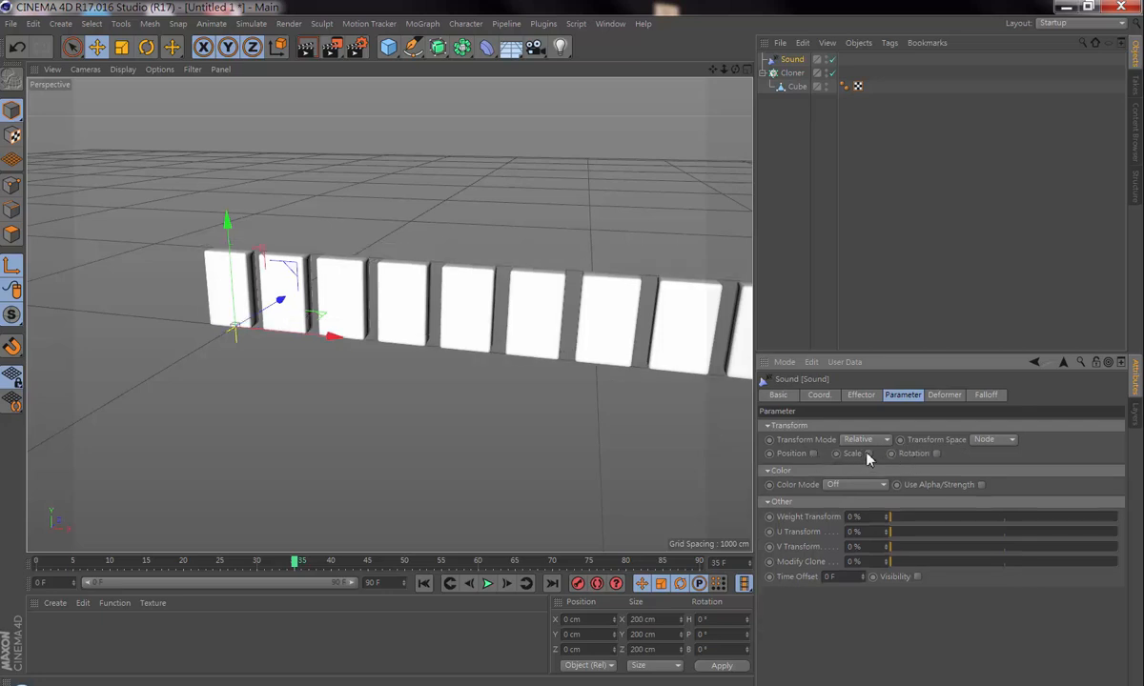
left_click(867, 455)
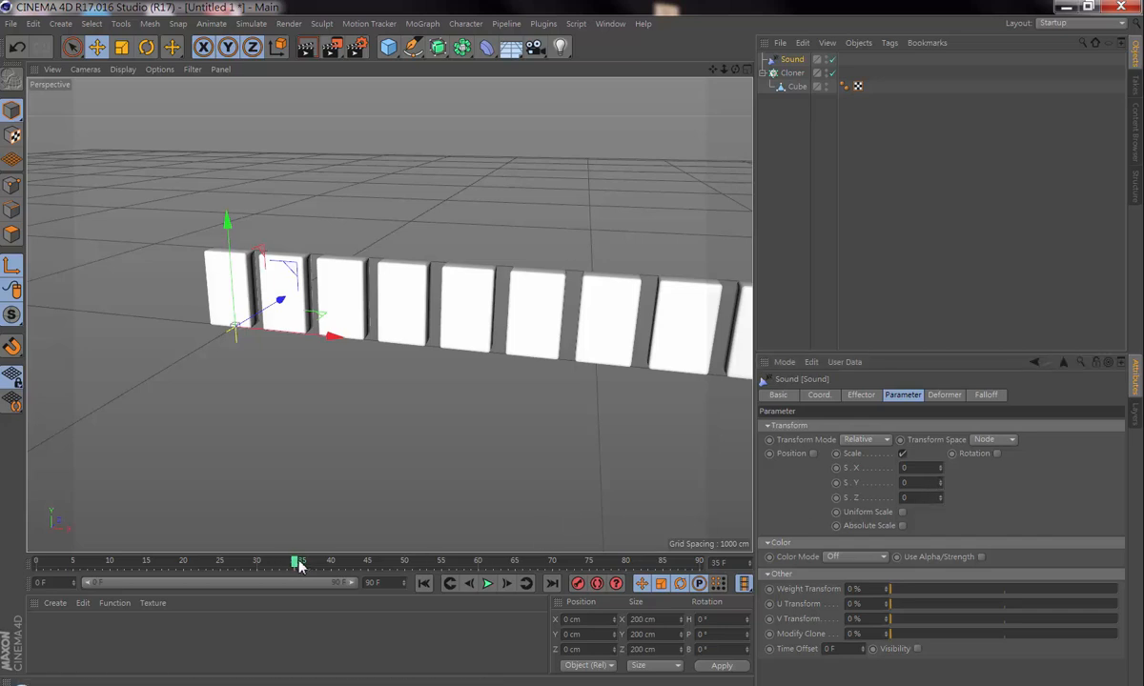
left_click_drag(296, 561, 477, 558)
left_click_drag(940, 483, 940, 485)
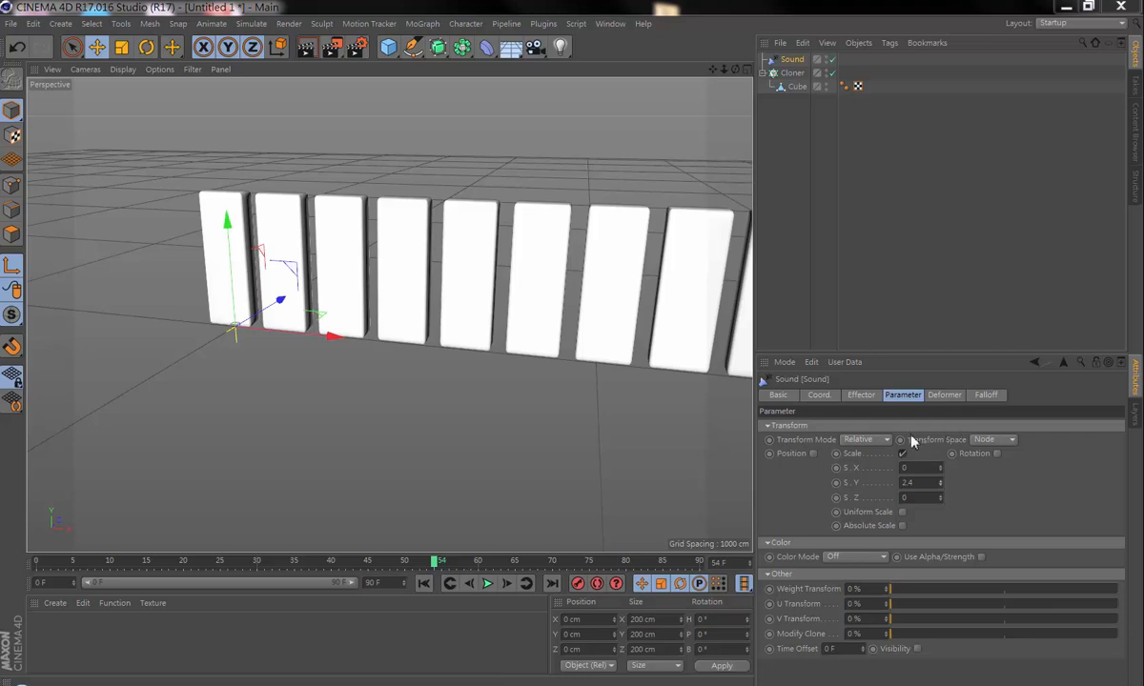
Step: Set the Sound effector's Apply Mode to Step and play the animation with the whole row of clones in view
left_click(862, 396)
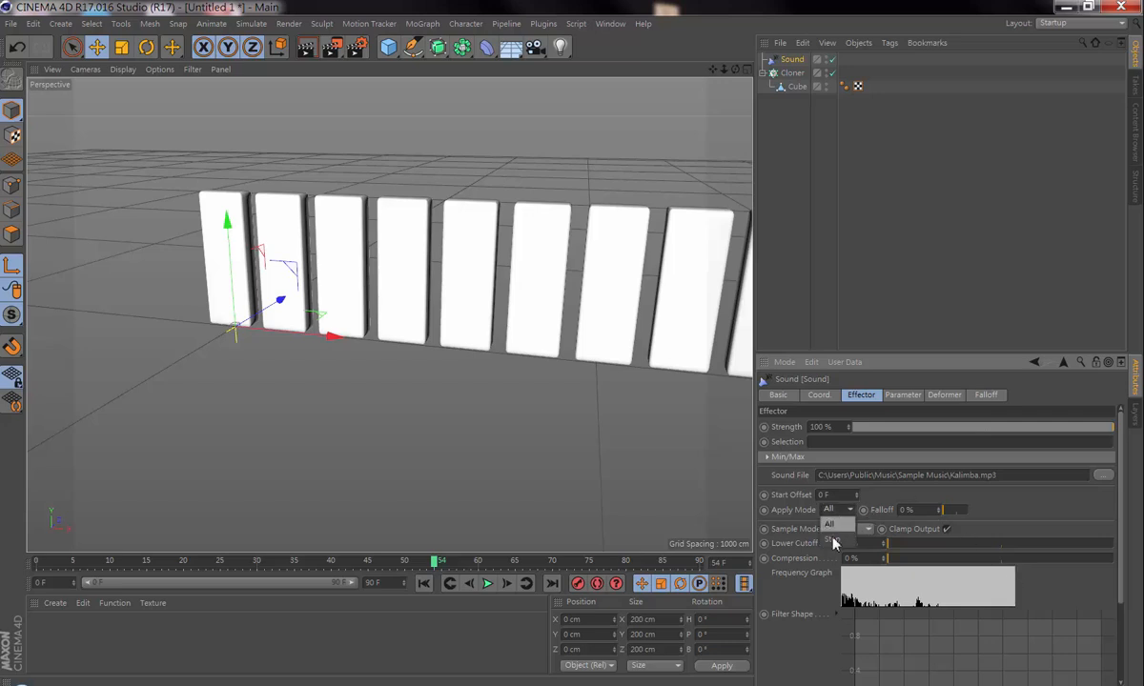
left_click(832, 539)
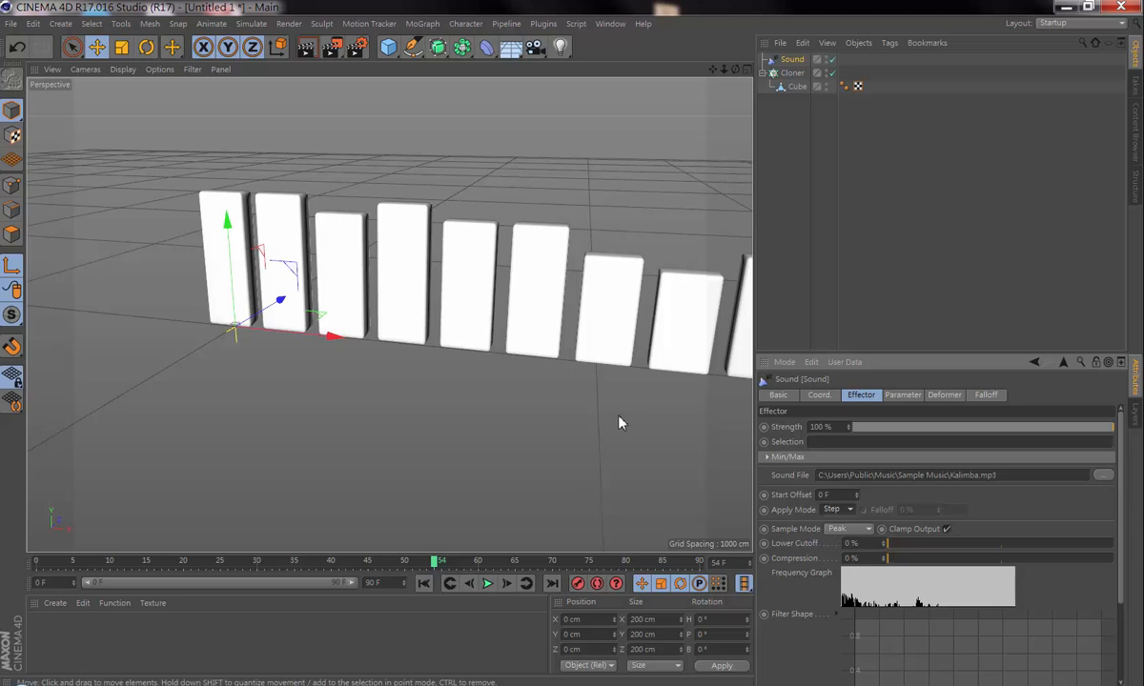
middle_click_drag(611, 388, 428, 354, "alt")
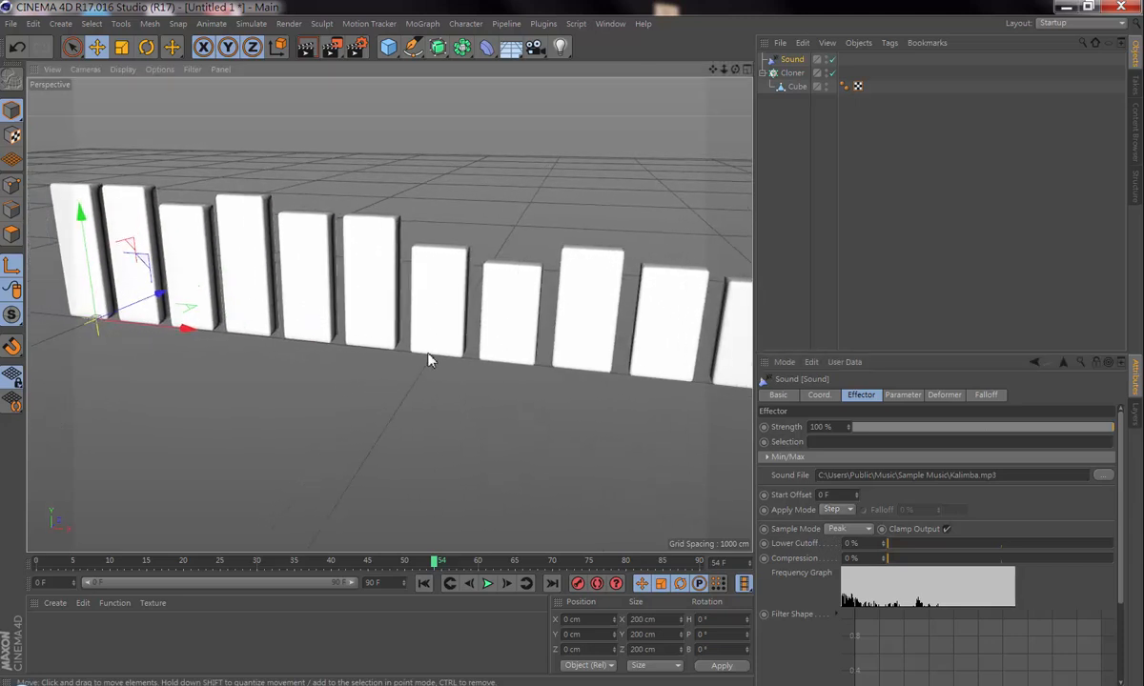
mouse_move(428, 354)
right_mouse_down("alt")
mouse_move(436, 271)
mouse_move(392, 513)
mouse_move(573, 347)
mouse_move(428, 356)
right_mouse_up("alt")
middle_click_drag(604, 315, 469, 326, "alt")
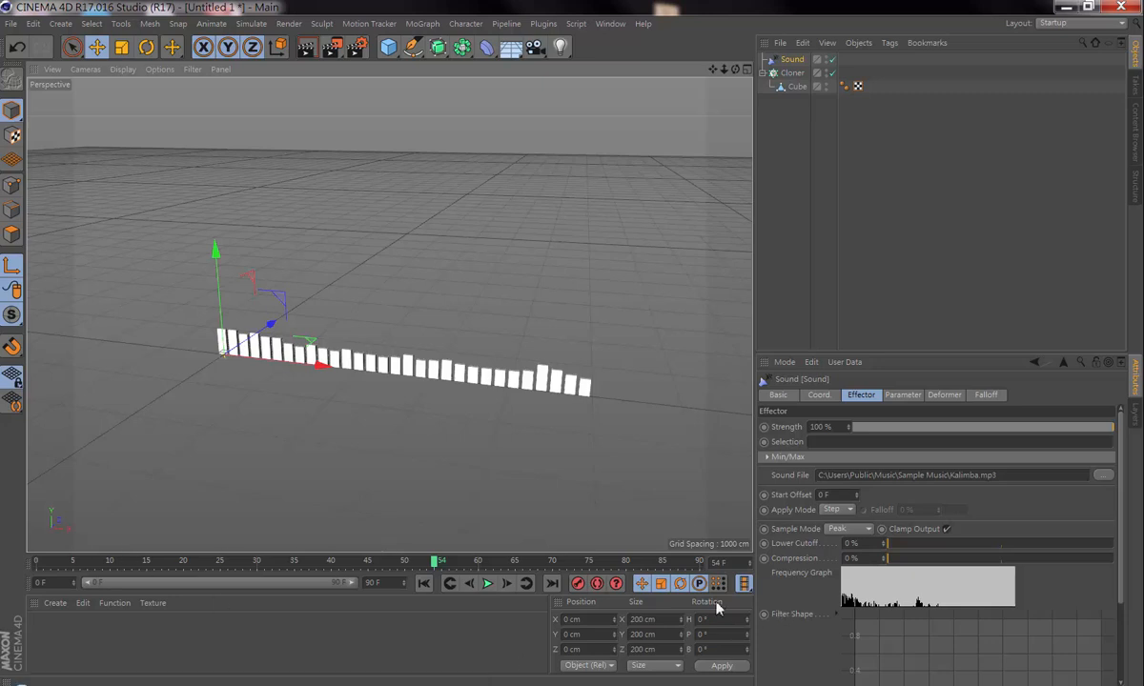
left_click(487, 583)
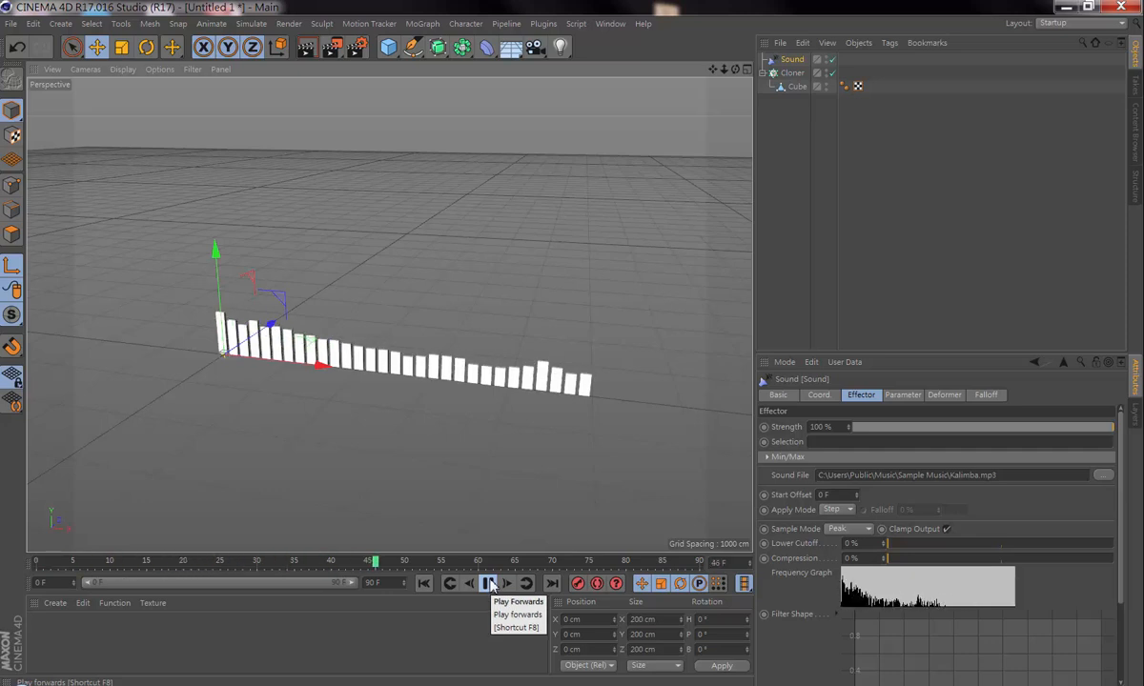
left_click(489, 583)
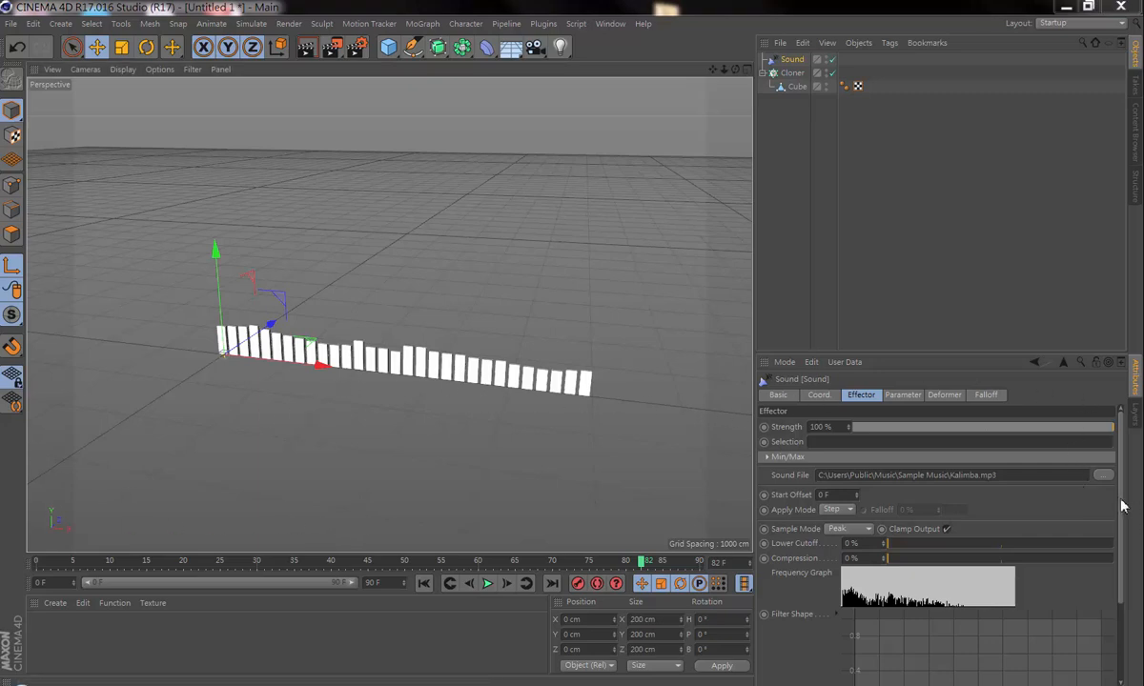
Step: Set the Sound effector's Lower Cutoff to 25 % and Compression to 54 %, and check the filter graph
left_click_drag(1121, 500, 1141, 536)
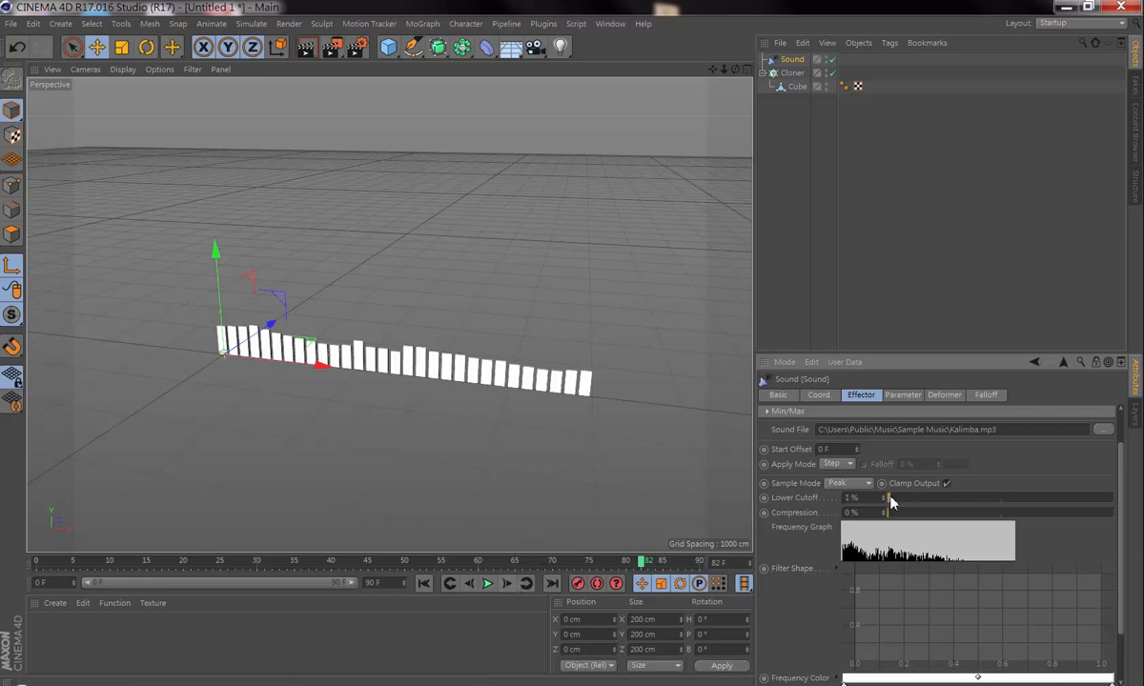
mouse_move(890, 502)
left_mouse_down()
mouse_move(1002, 502)
mouse_move(896, 502)
mouse_move(946, 499)
left_mouse_up()
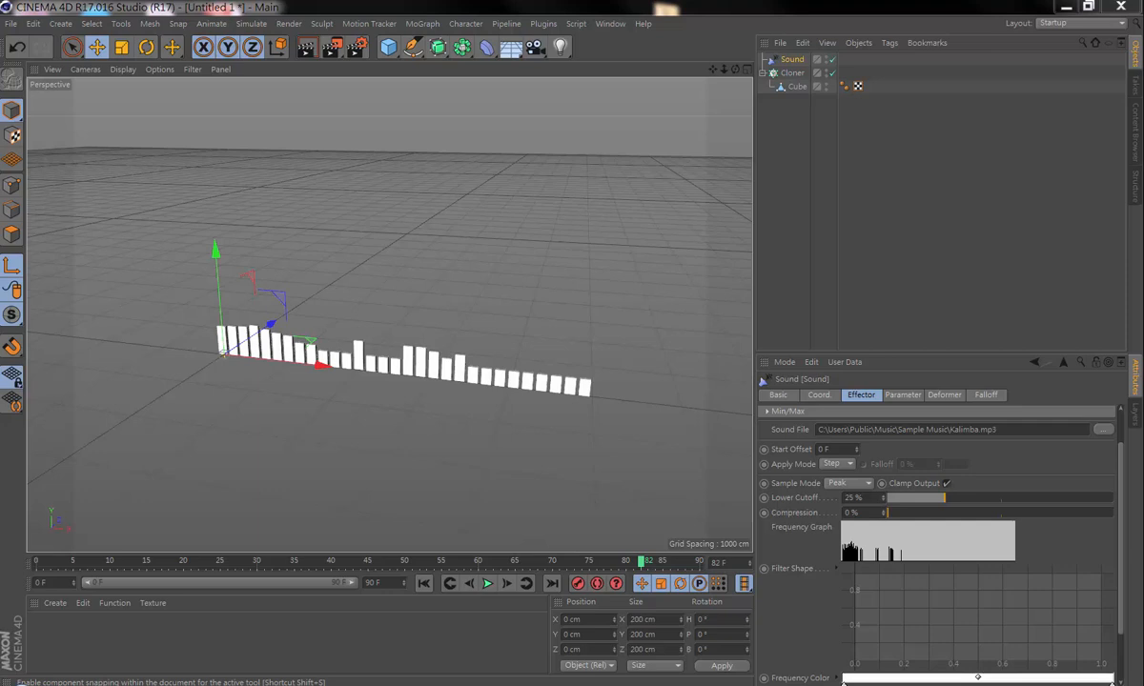
left_click_drag(887, 514, 1012, 516)
left_click_drag(1009, 516, 1013, 516)
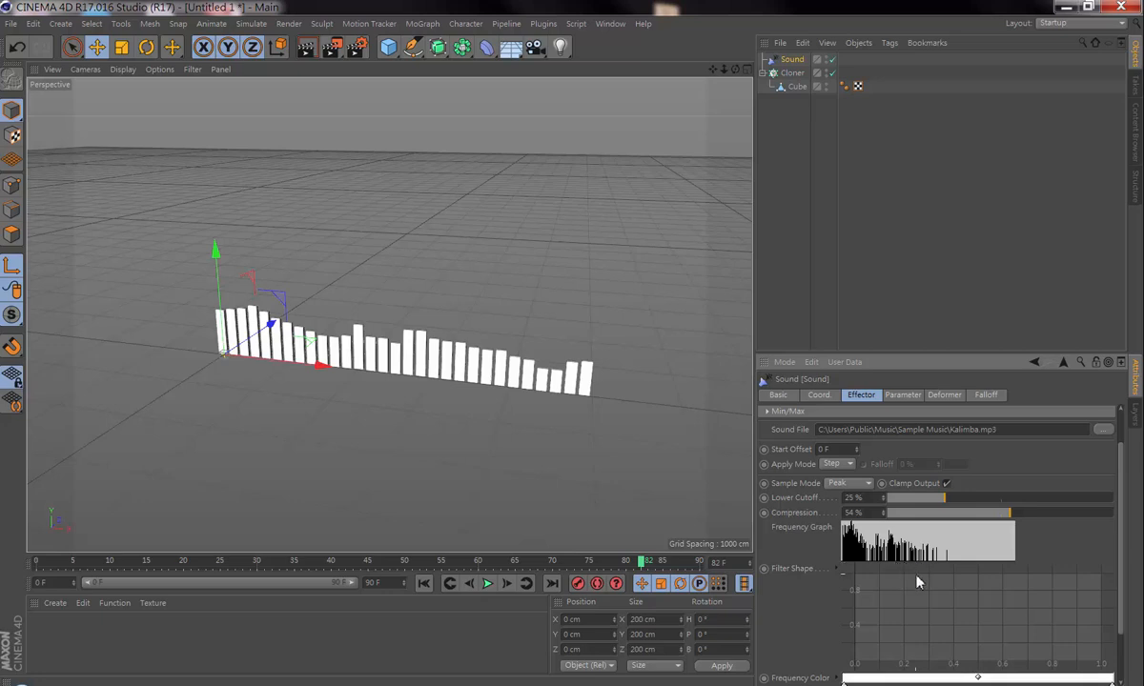
scroll(1053, 576, "up", 3)
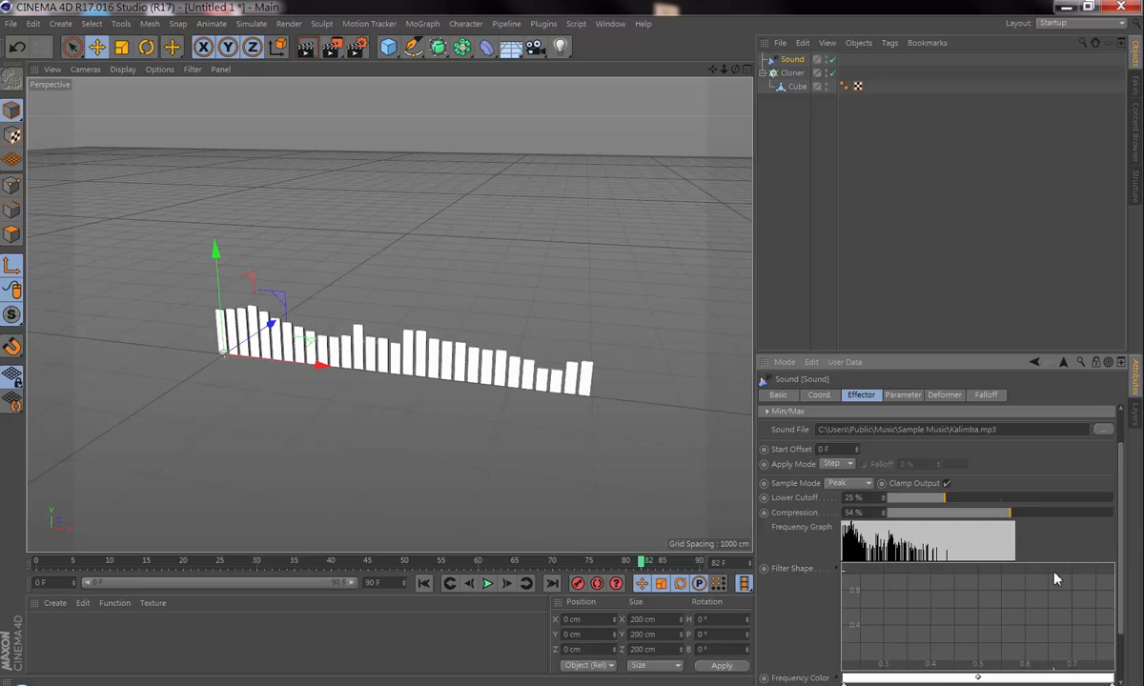
scroll(1056, 577, "down", 5)
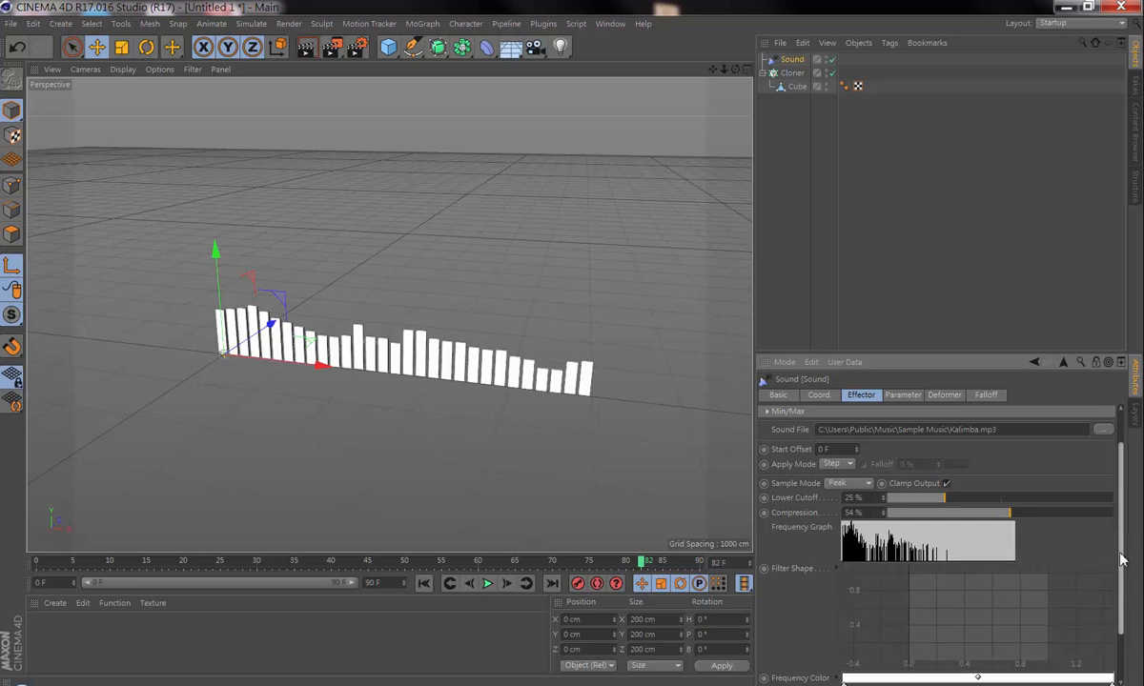
scroll(1116, 553, "up", 2)
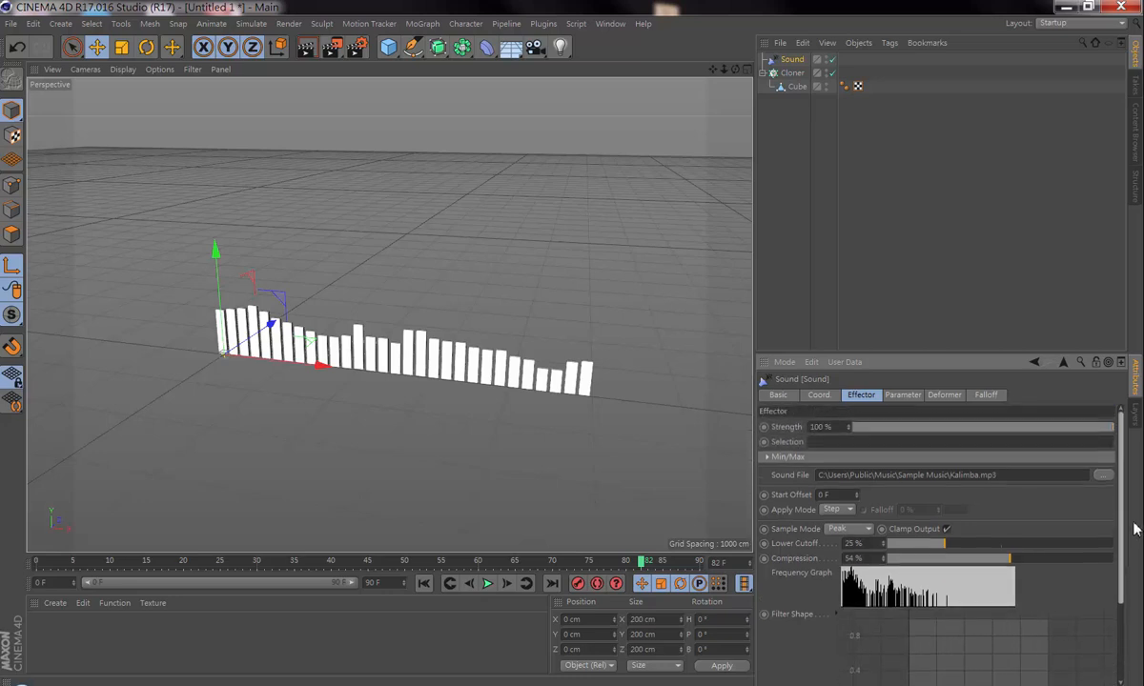
Step: Set the Sound effector's Y scale to 5.57 and play the animation to preview the taller bars
left_click(777, 393)
left_click(820, 394)
left_click(902, 395)
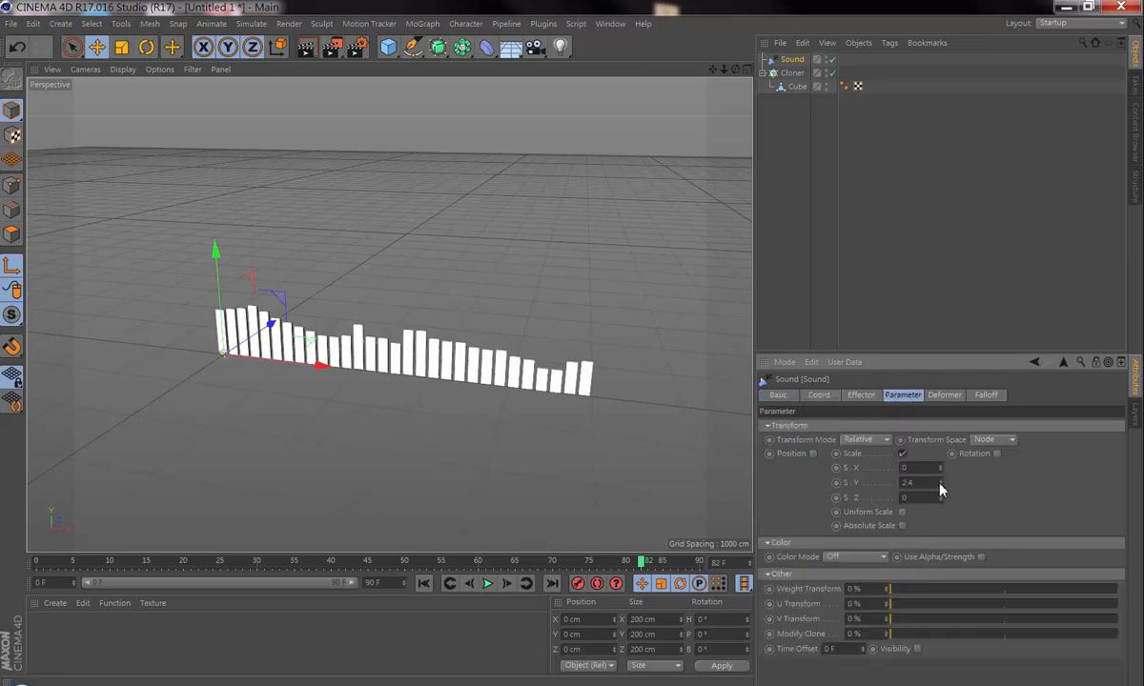
left_click_drag(940, 485, 939, 482)
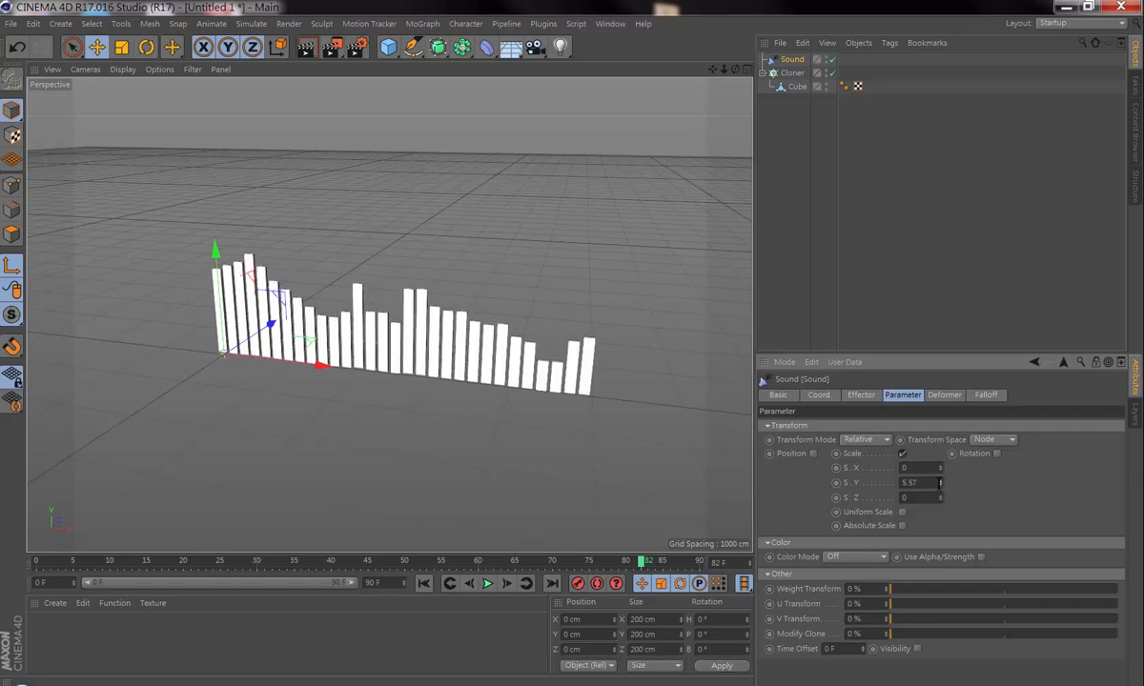
left_click(487, 585)
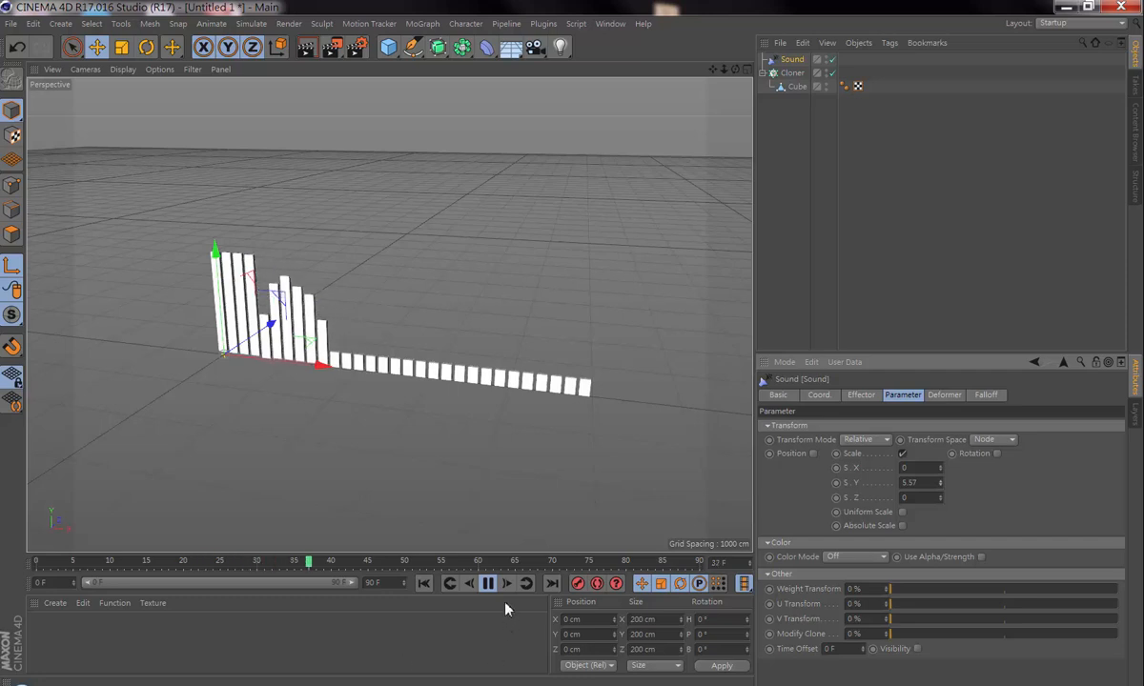
left_click(489, 586)
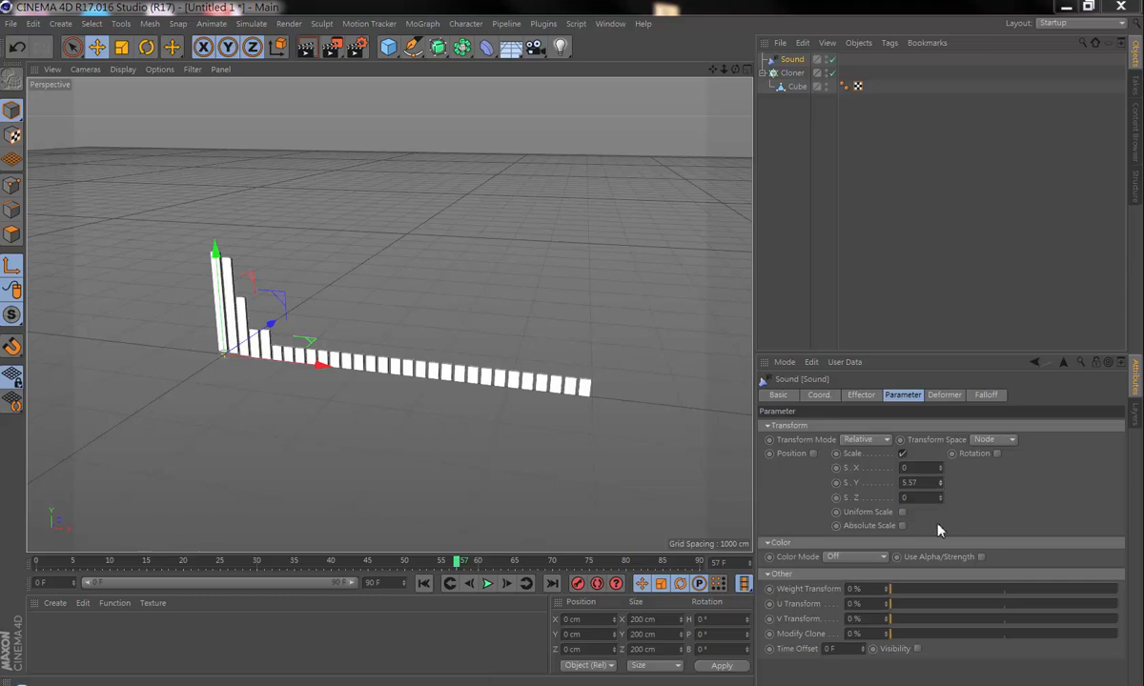
Step: Keyframe the Sound effector's Filter Shape at frame 57 and apply the Linear spline preset to its curve
left_click(863, 397)
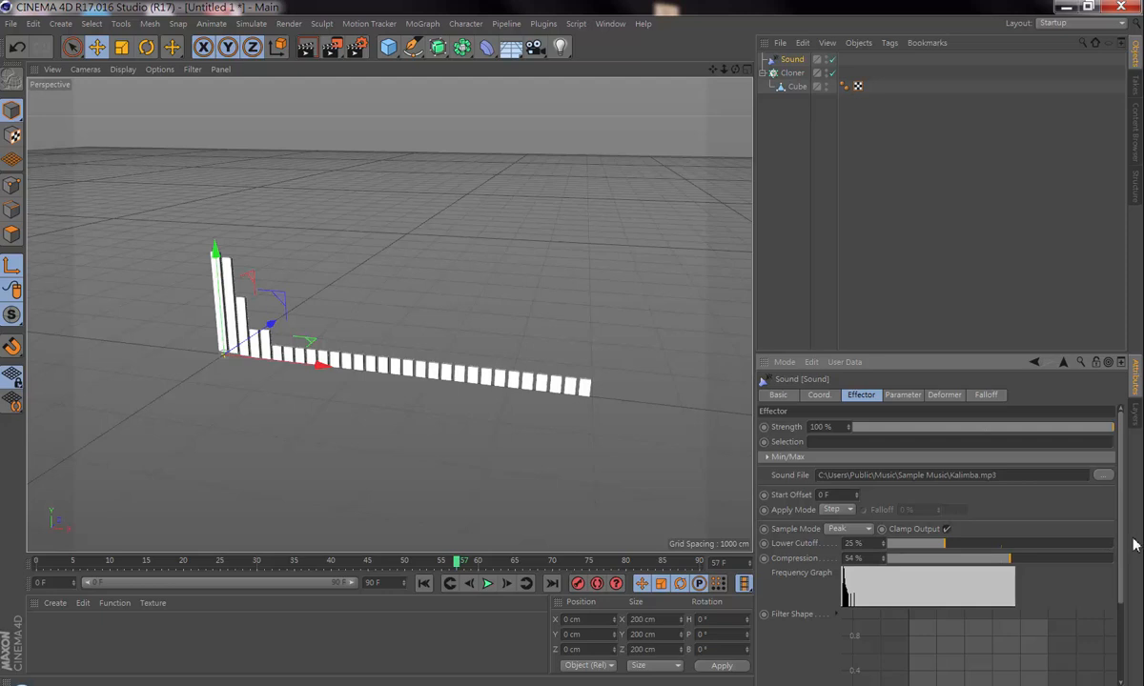
left_click_drag(1123, 551, 1132, 628)
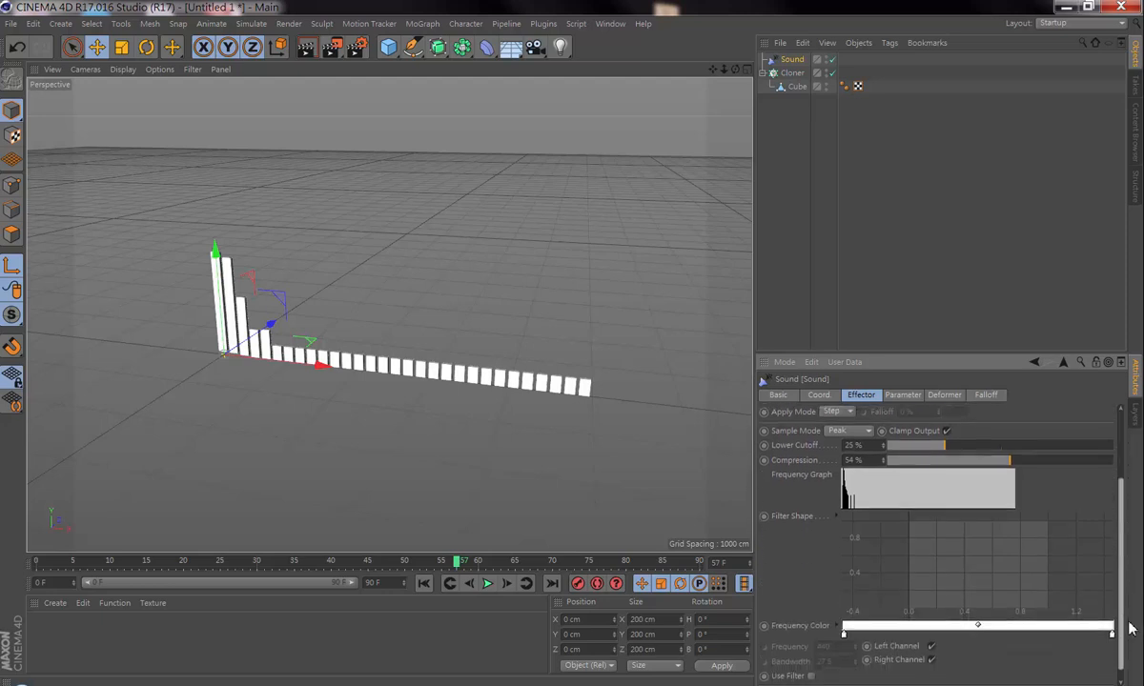
left_click(768, 517)
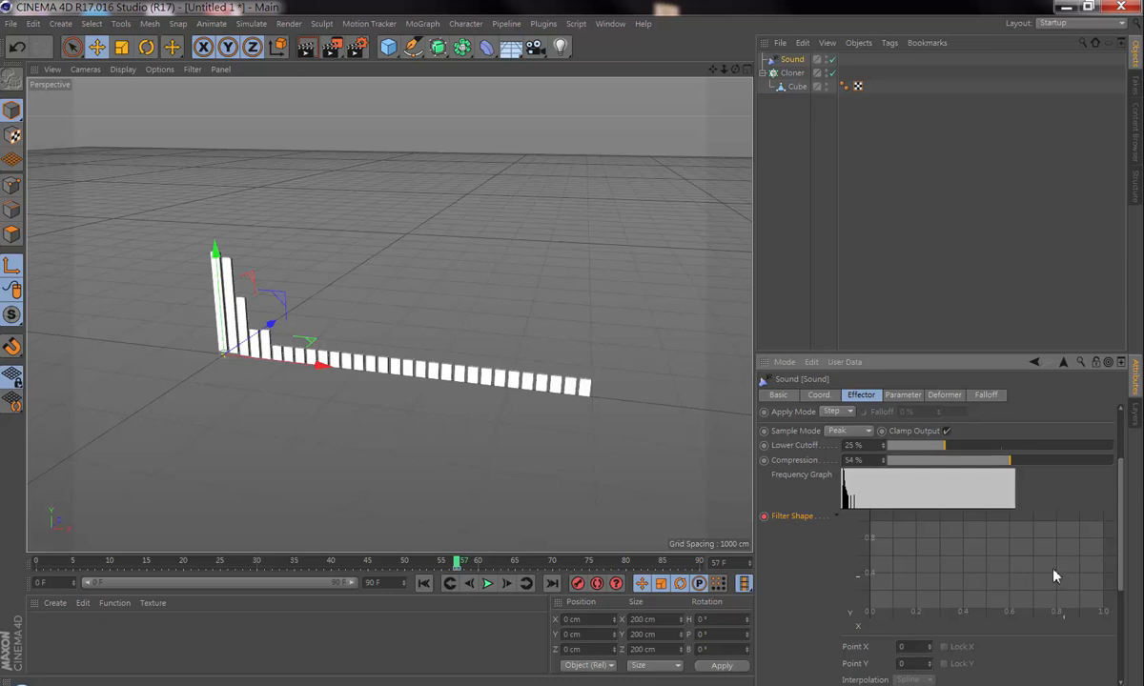
right_click(938, 575)
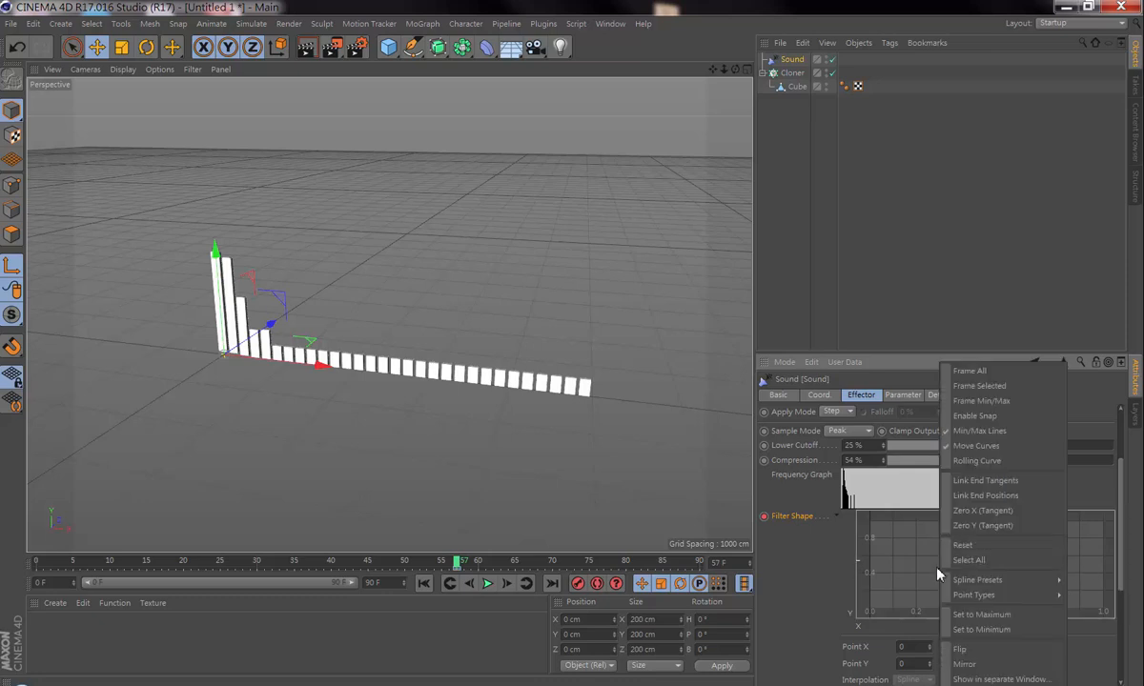
mouse_move(957, 583)
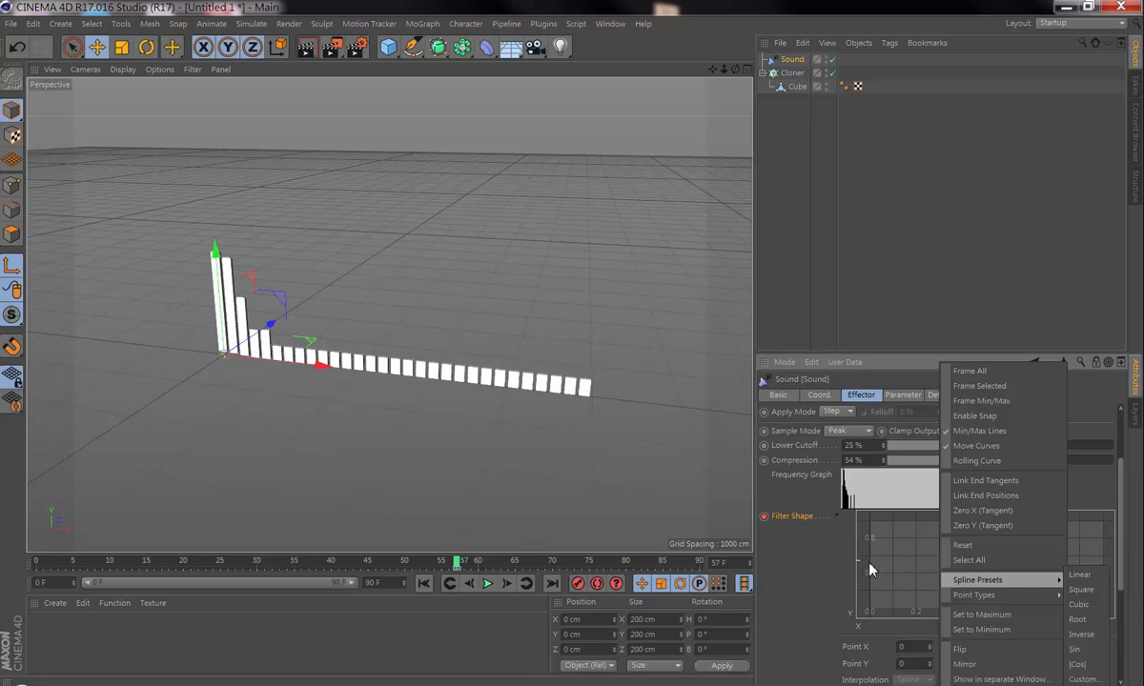
left_click(1079, 575)
Step: Change the Filter Shape curve to the Square spline preset
right_click(1008, 572)
mouse_move(1025, 580)
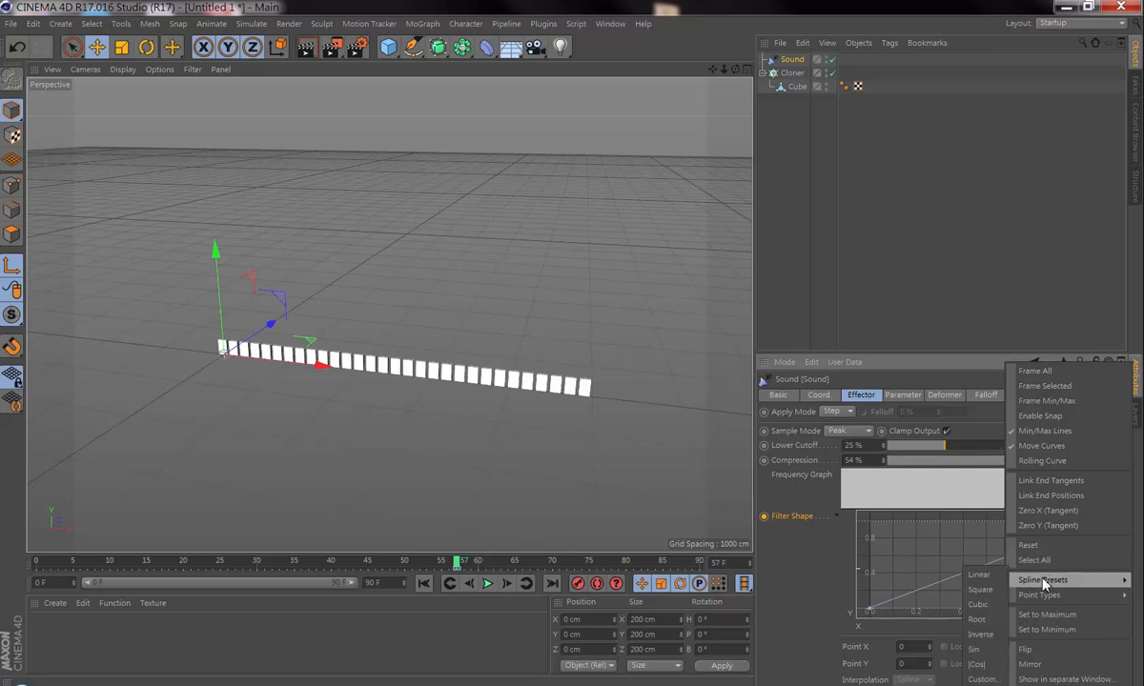
left_click(981, 590)
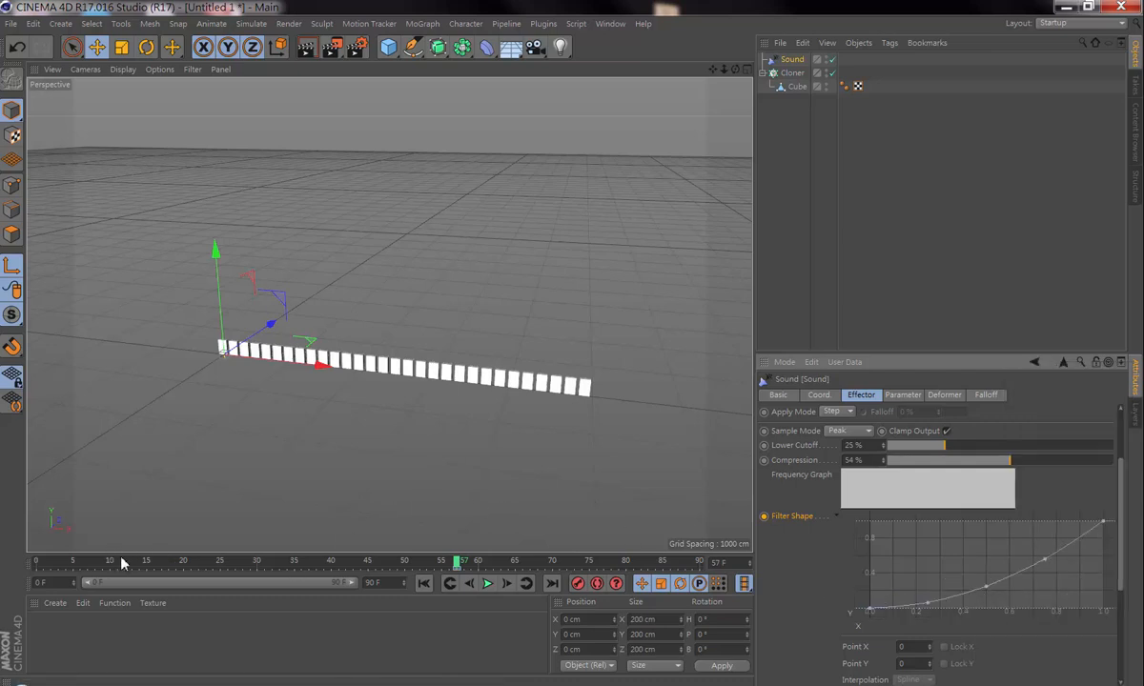
Step: Scrub the timeline to frame 62 and set the Sound effector's Lower Cutoff and Compression to 0 %
left_click_drag(113, 561, 381, 596)
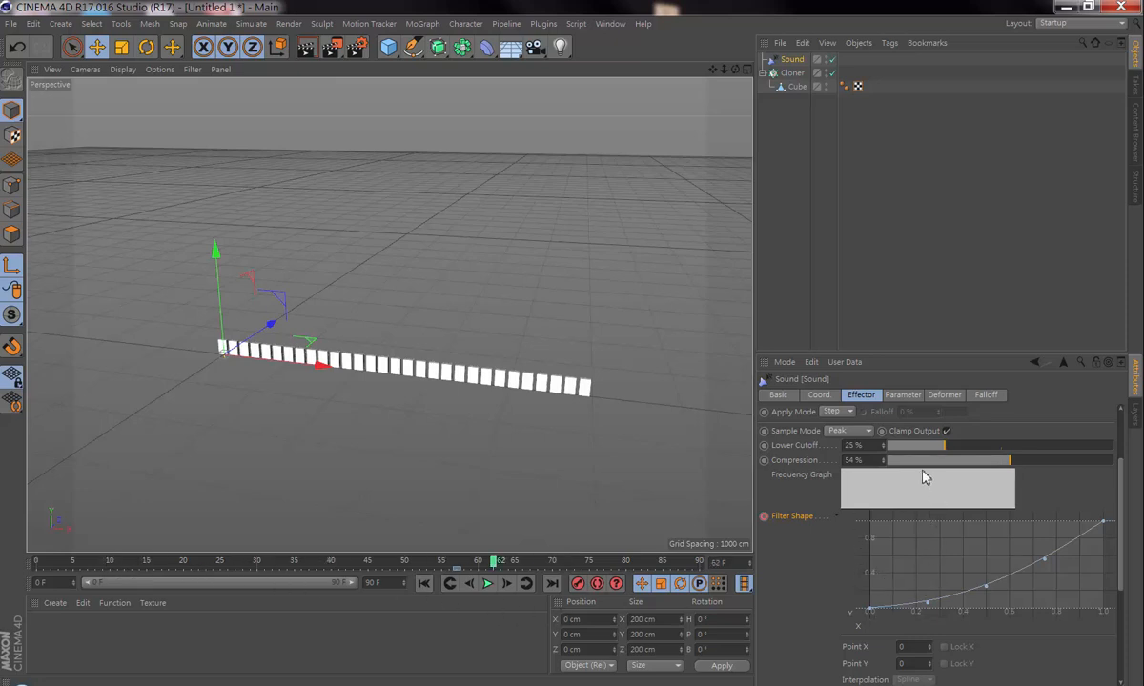
left_click_drag(937, 448, 878, 455)
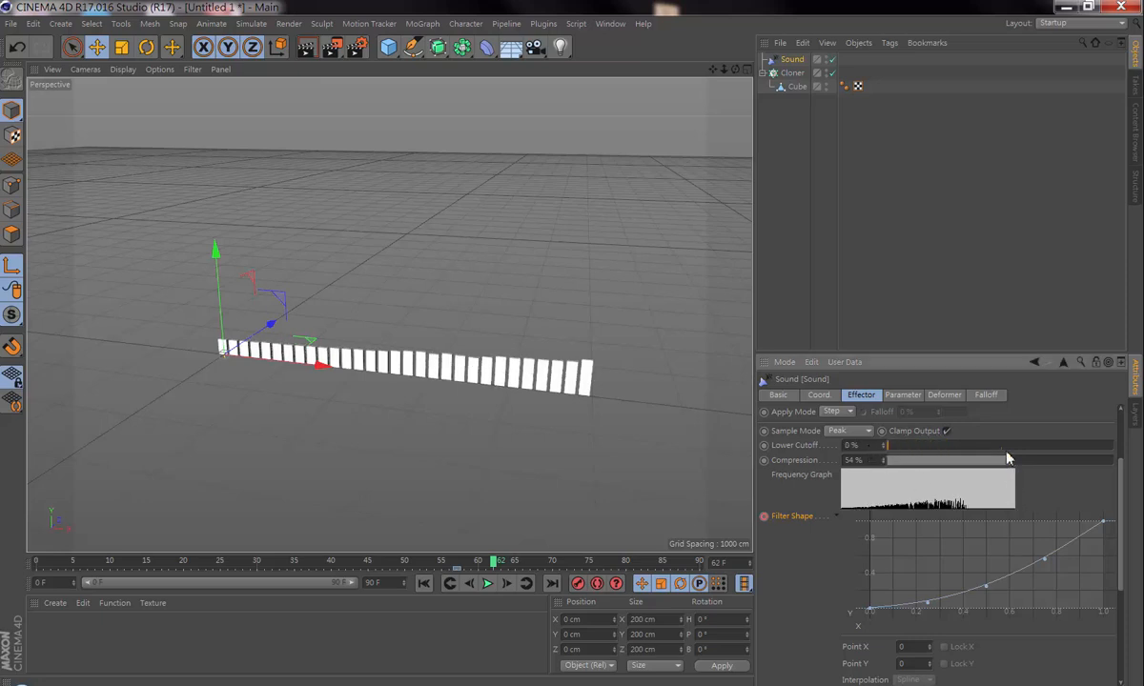
left_click_drag(1011, 462, 880, 460)
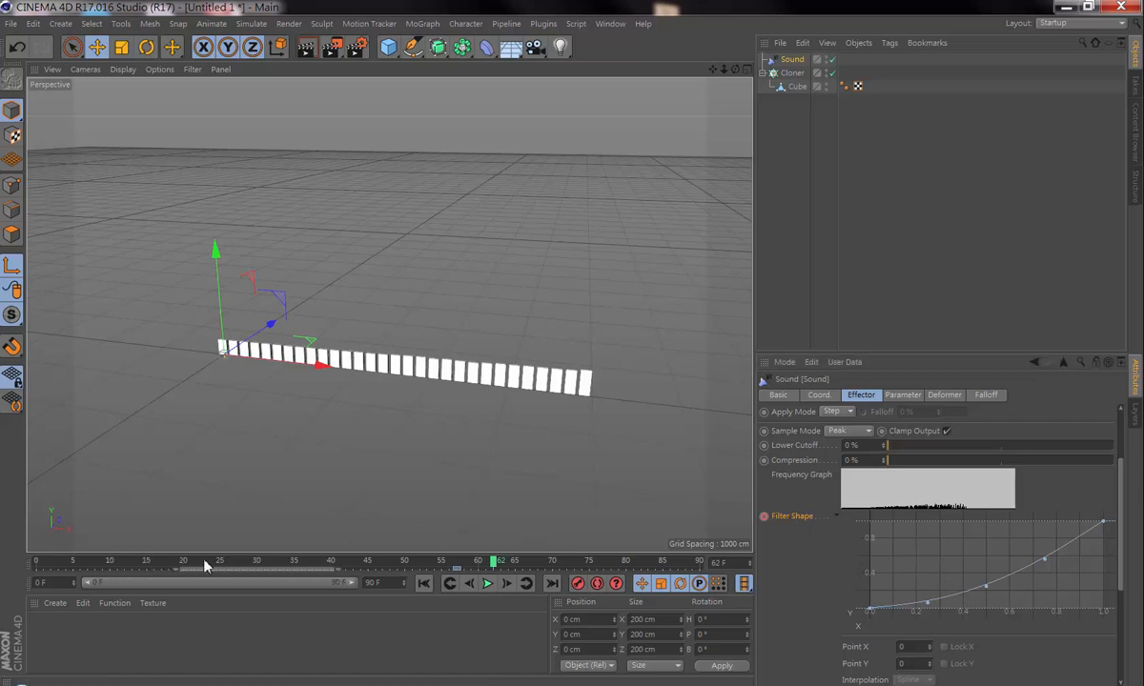
Step: Scrub the timeline to frame 50 and try the Cubic and Root spline presets on the Sound effector's Filter Shape curve
left_click_drag(484, 565, 408, 577)
right_click(925, 549)
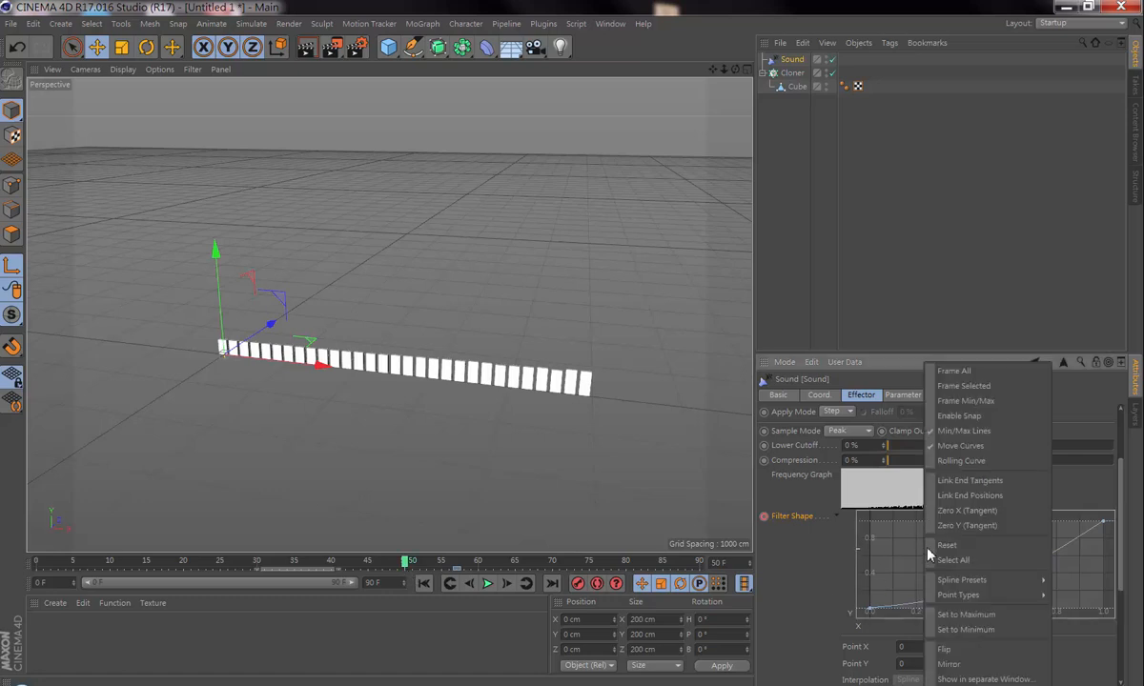
mouse_move(991, 581)
left_click(1063, 612)
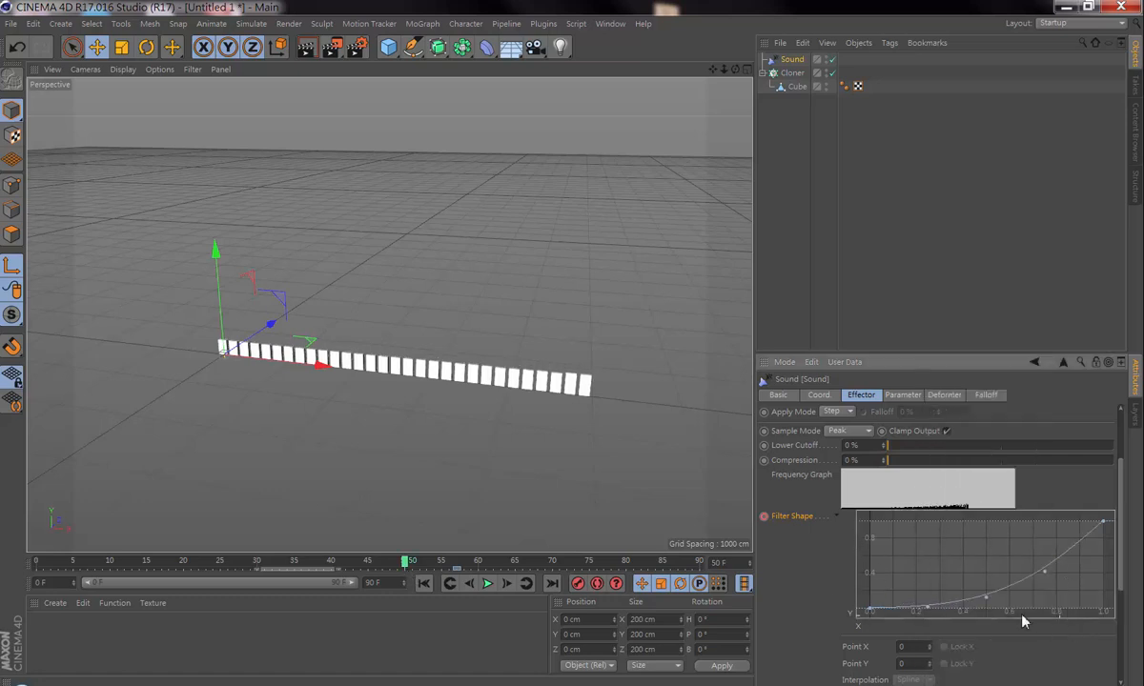
right_click(915, 569)
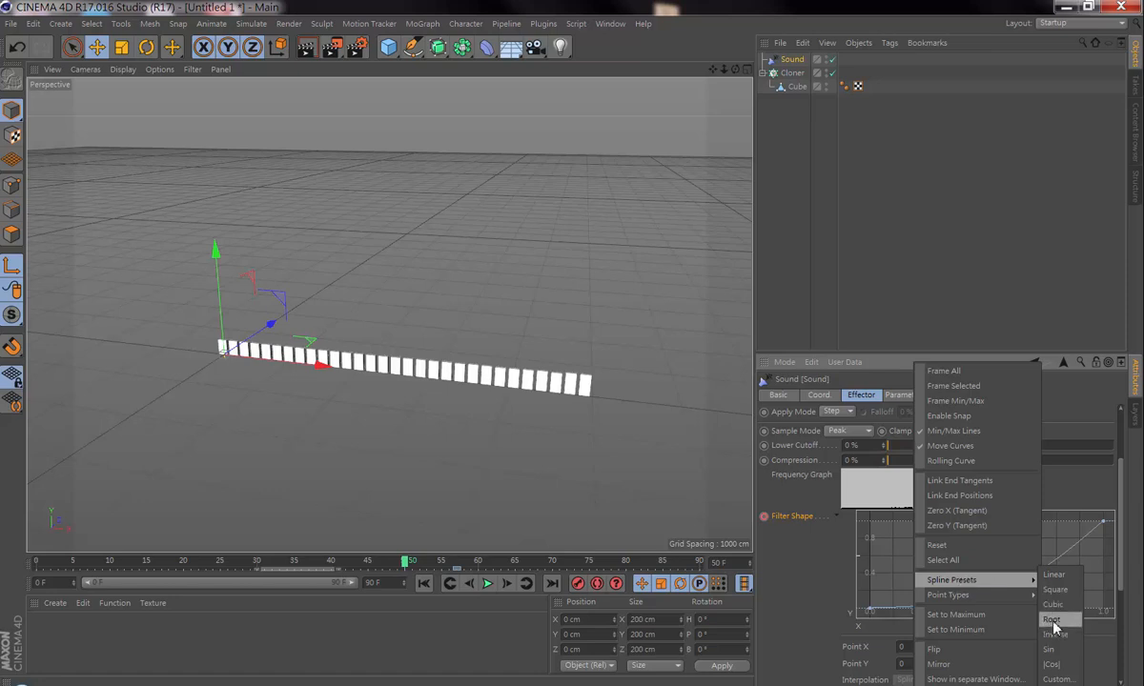
left_click(1055, 625)
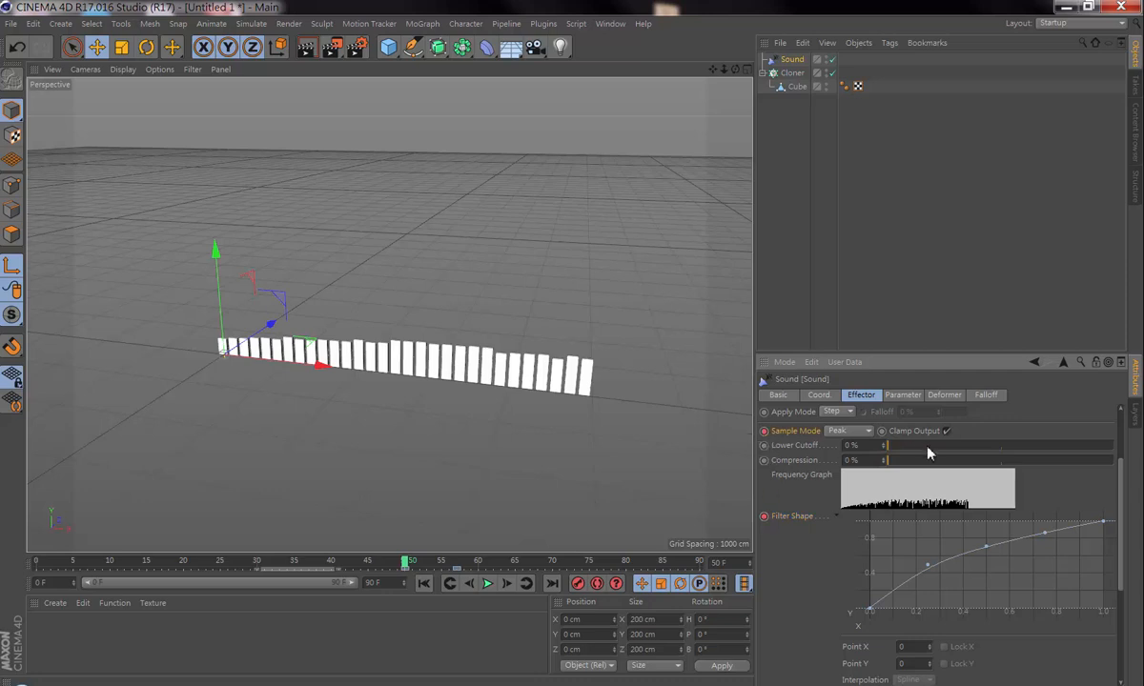
Step: Reset the Filter Shape curve and set the Sound effector's Lower Cutoff to 21 % and Compression to 24 %
scroll(983, 597, "up", 3)
scroll(983, 598, "down", 4)
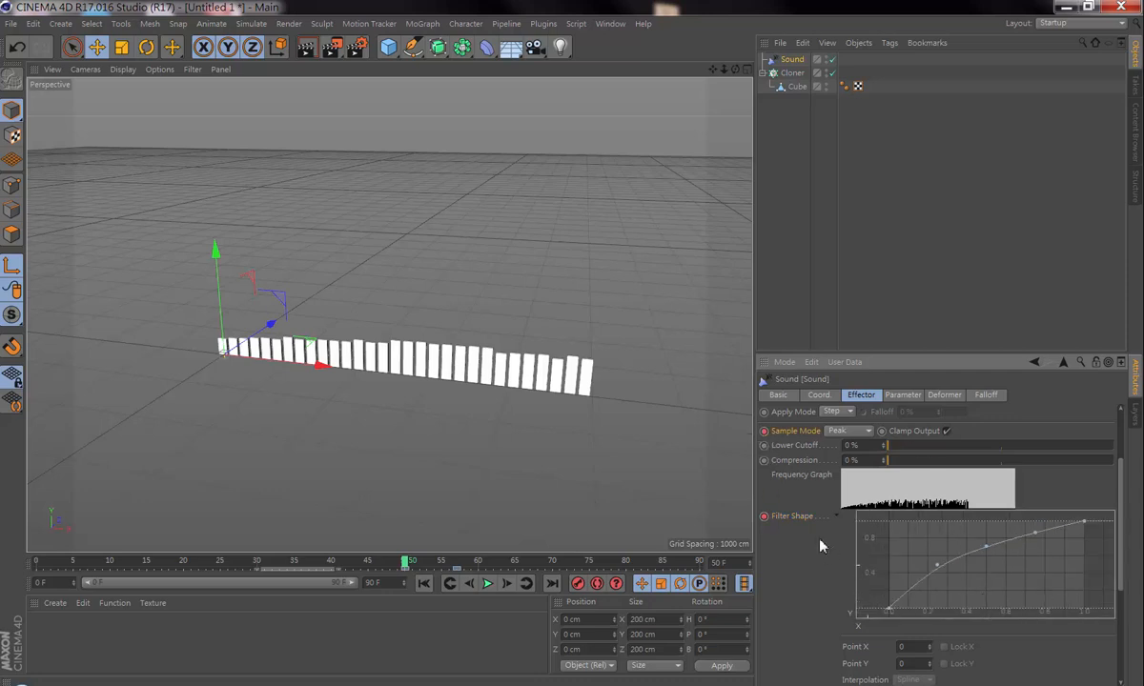
left_click(789, 516)
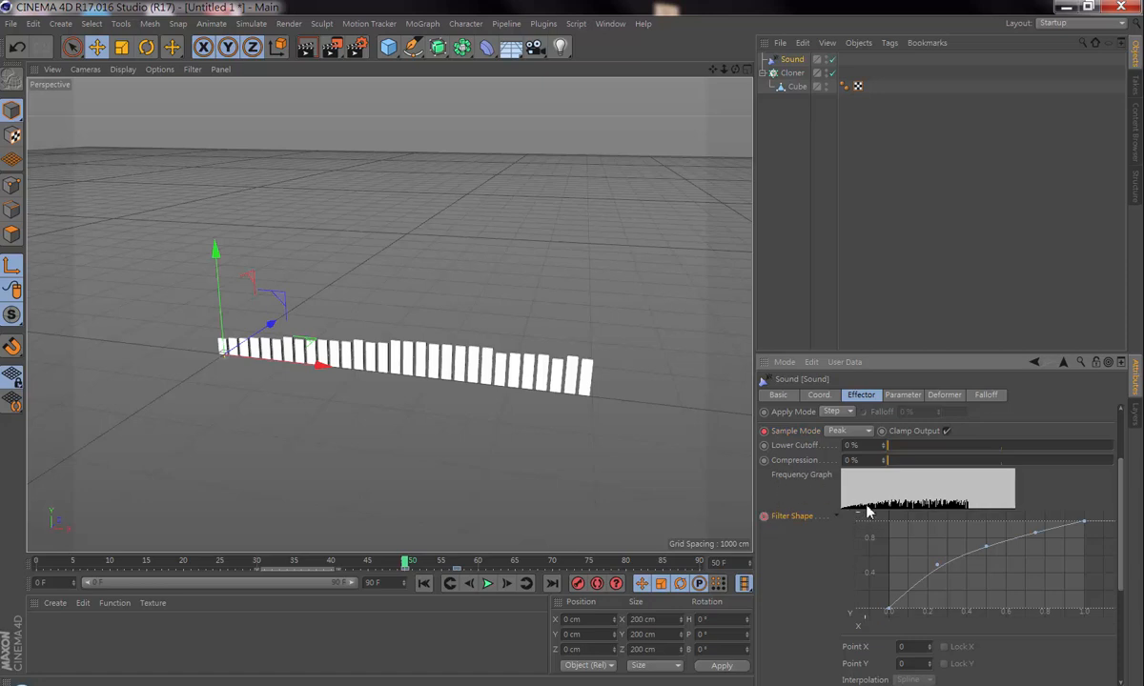
right_click(912, 567)
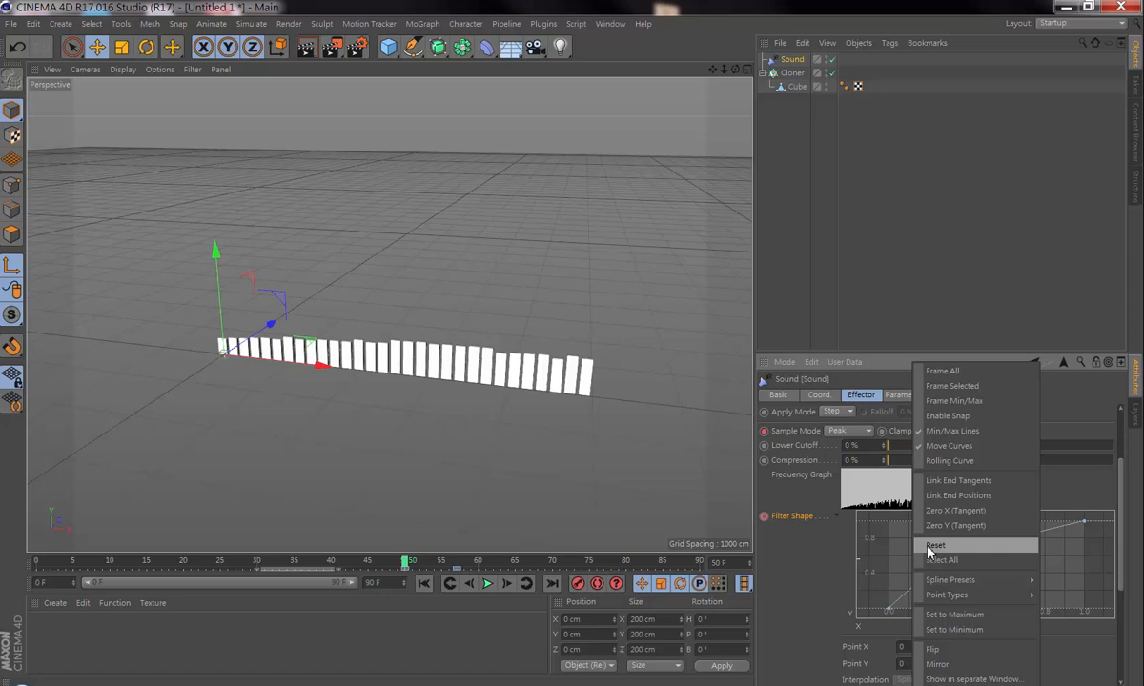
left_click(933, 546)
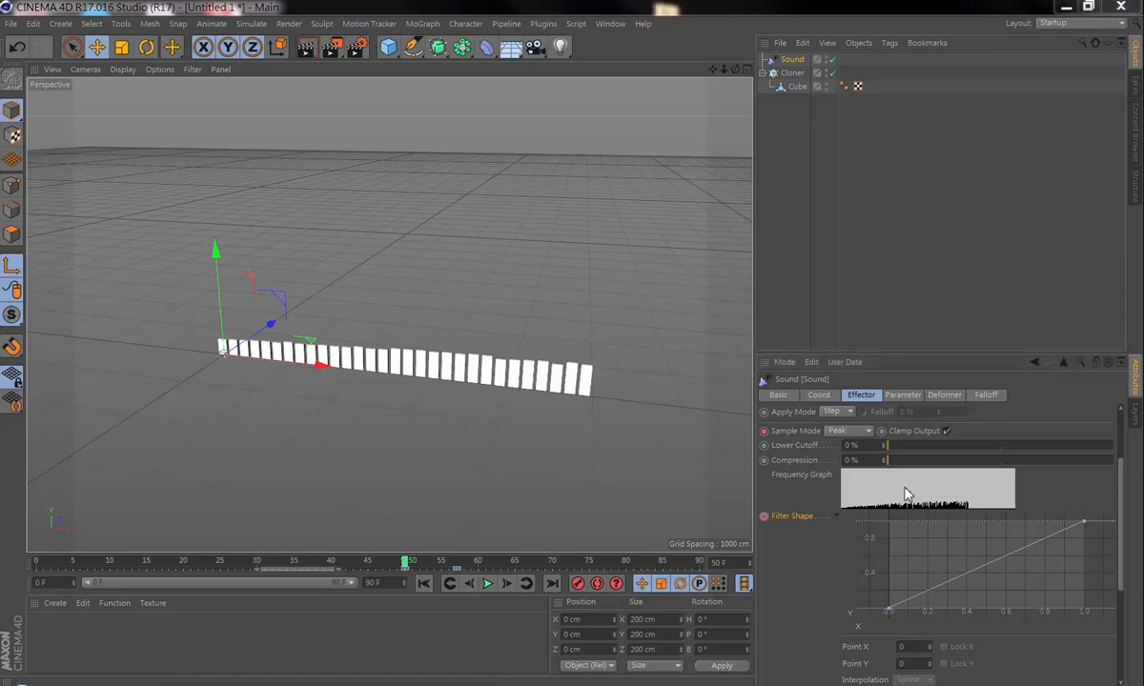
mouse_move(888, 445)
left_mouse_down()
mouse_move(917, 445)
mouse_move(927, 467)
mouse_move(903, 484)
mouse_move(908, 465)
mouse_move(975, 466)
mouse_move(946, 453)
mouse_move(955, 459)
mouse_move(932, 462)
mouse_move(934, 447)
mouse_move(955, 467)
mouse_move(942, 467)
left_mouse_up()
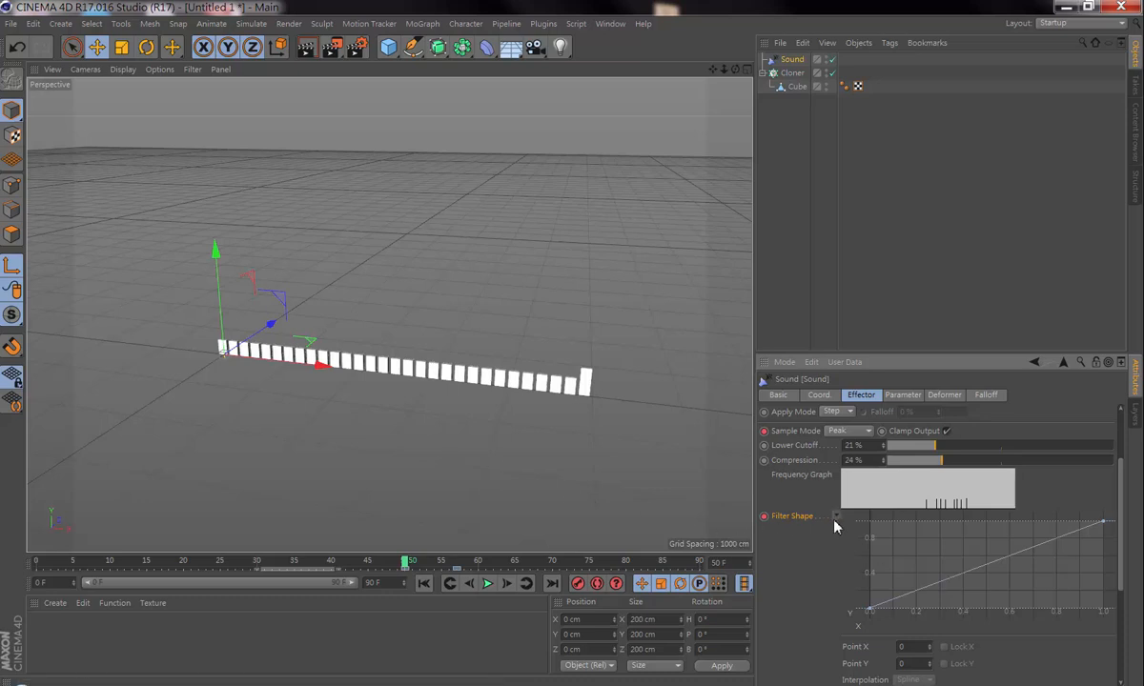
Step: Add a point to the Filter Shape curve, place it at about X 0.529, Y 0.193, and make it a Soft point
left_click(970, 572)
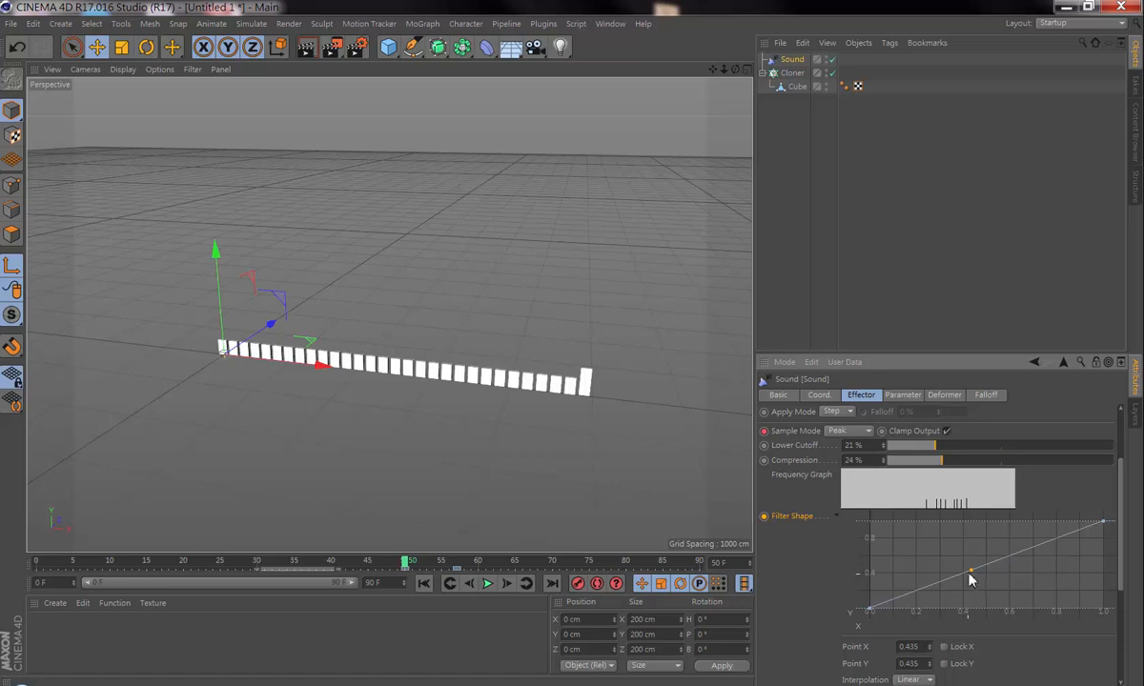
left_click_drag(969, 573, 991, 591)
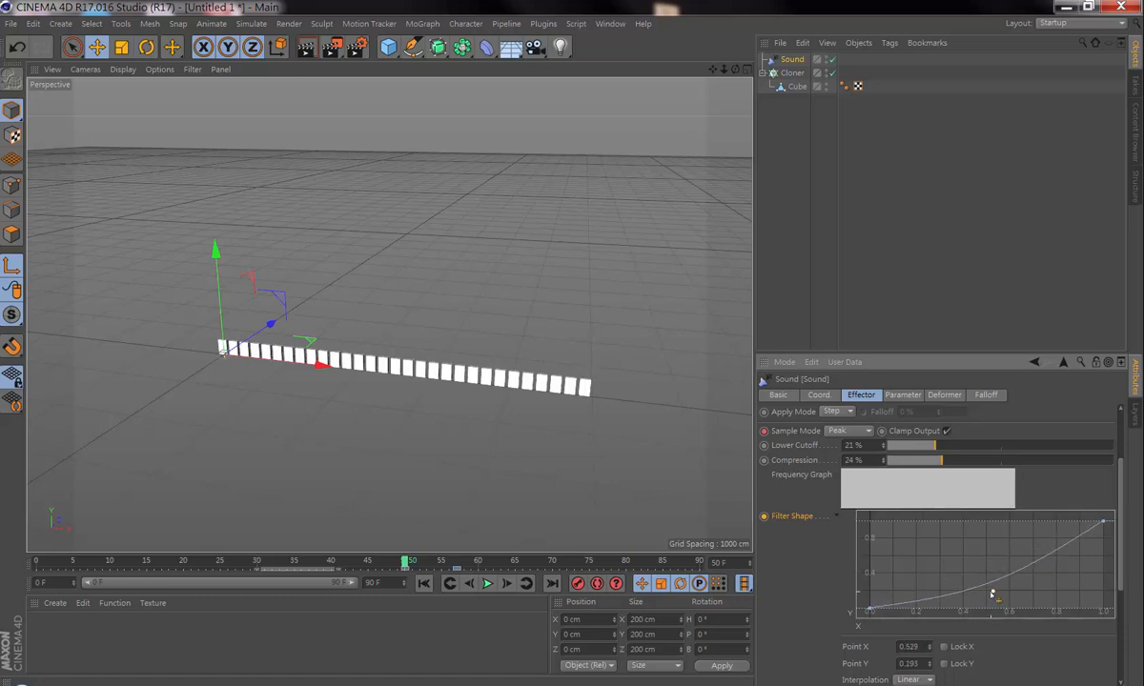
right_click(992, 593)
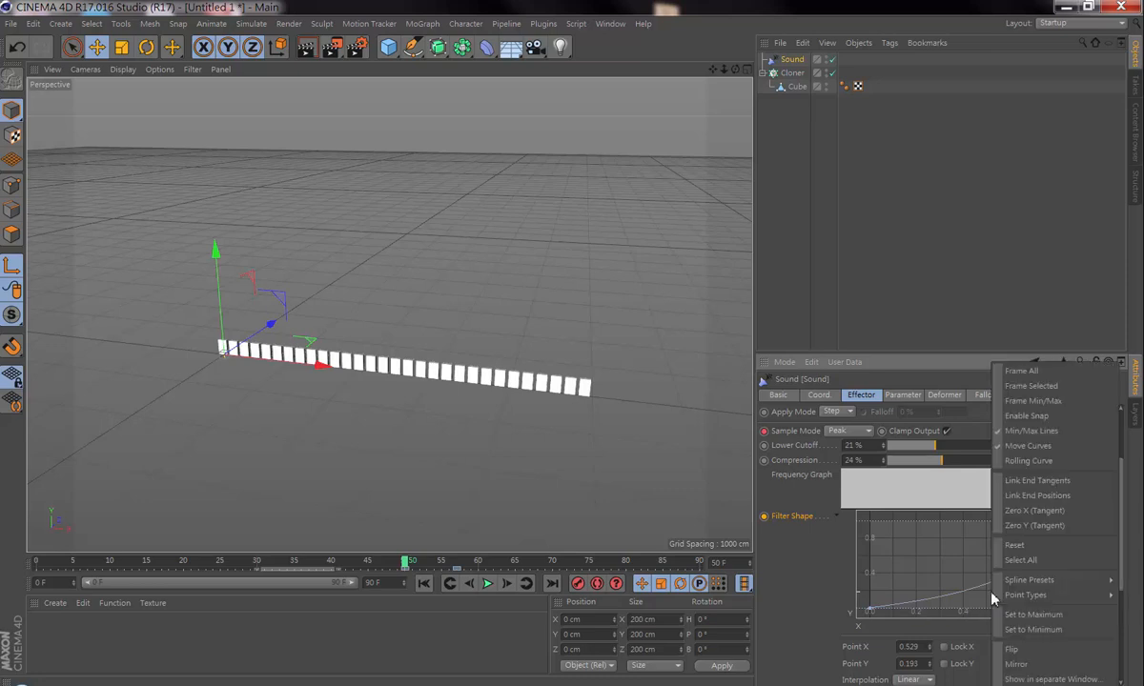
mouse_move(1002, 595)
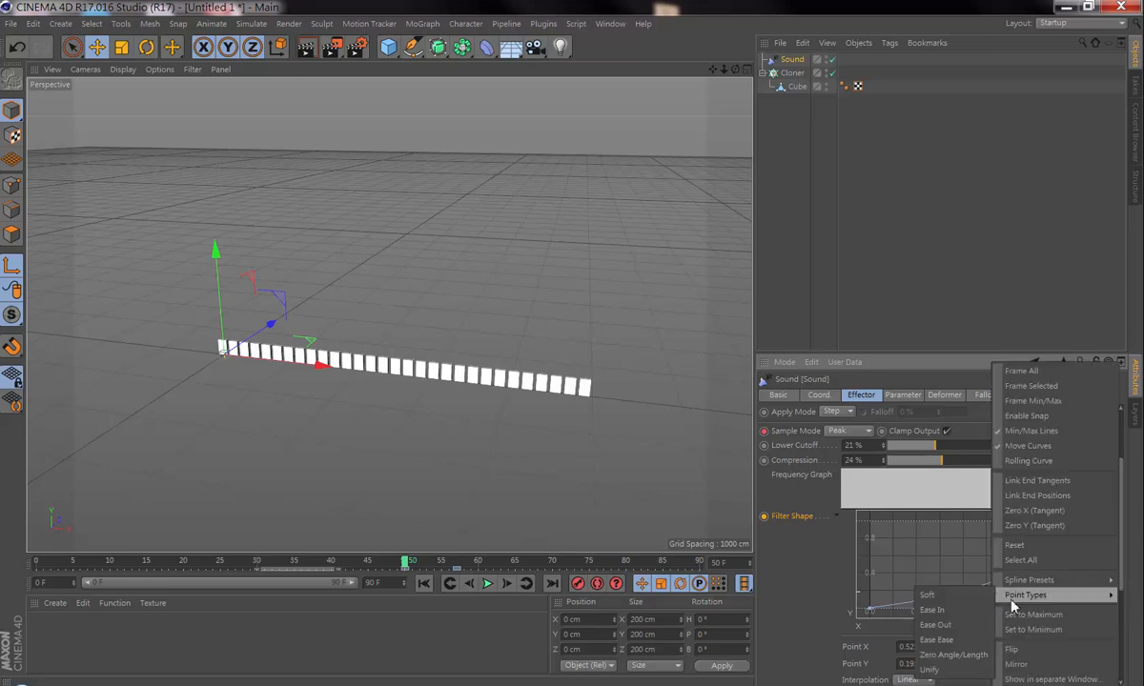
left_click(957, 600)
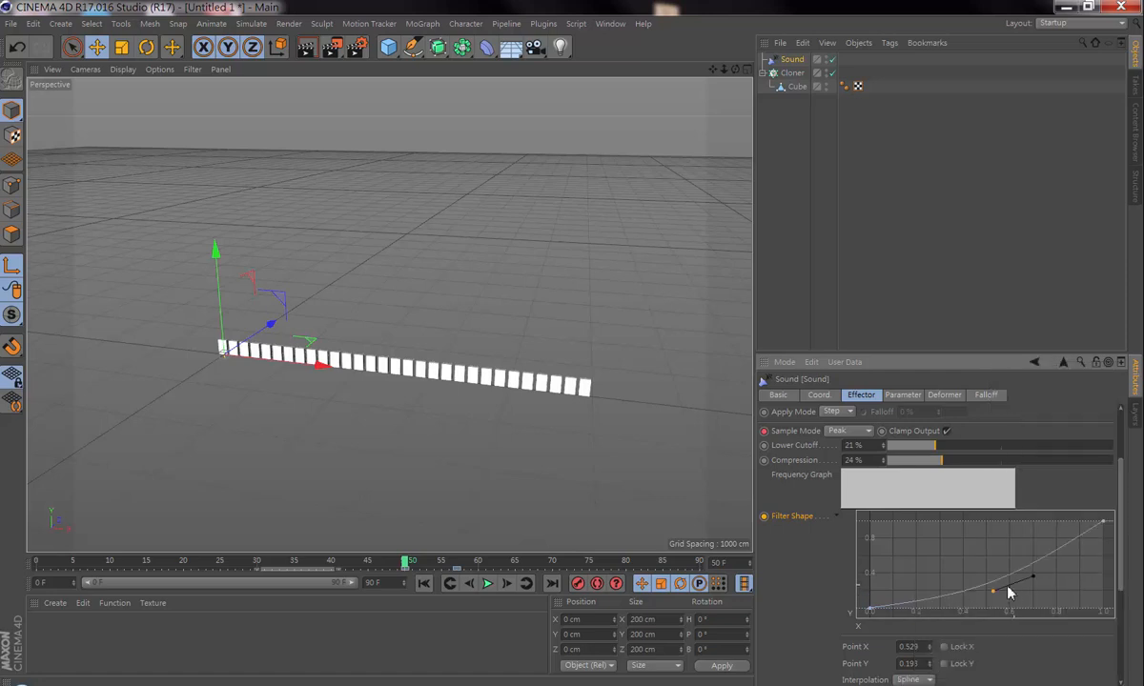
Step: Move the curve's middle point to about X 0.613, Y 0.209 and set its point type to Ease Out
left_click_drag(993, 592, 1073, 582)
right_click(1013, 593)
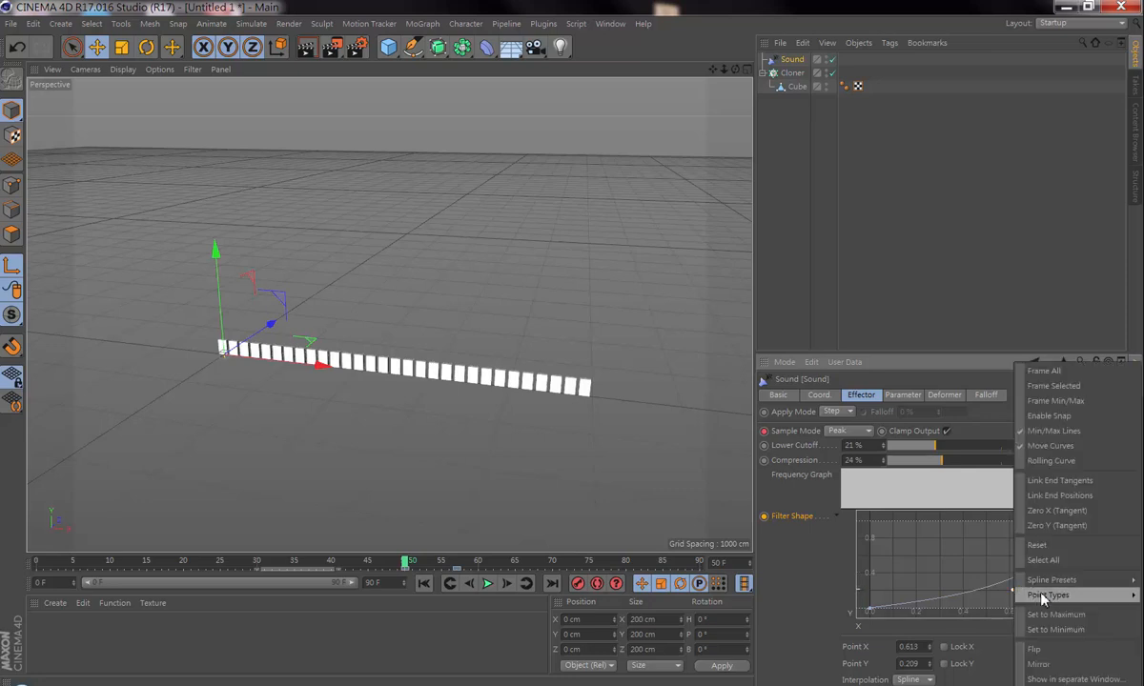
mouse_move(1048, 595)
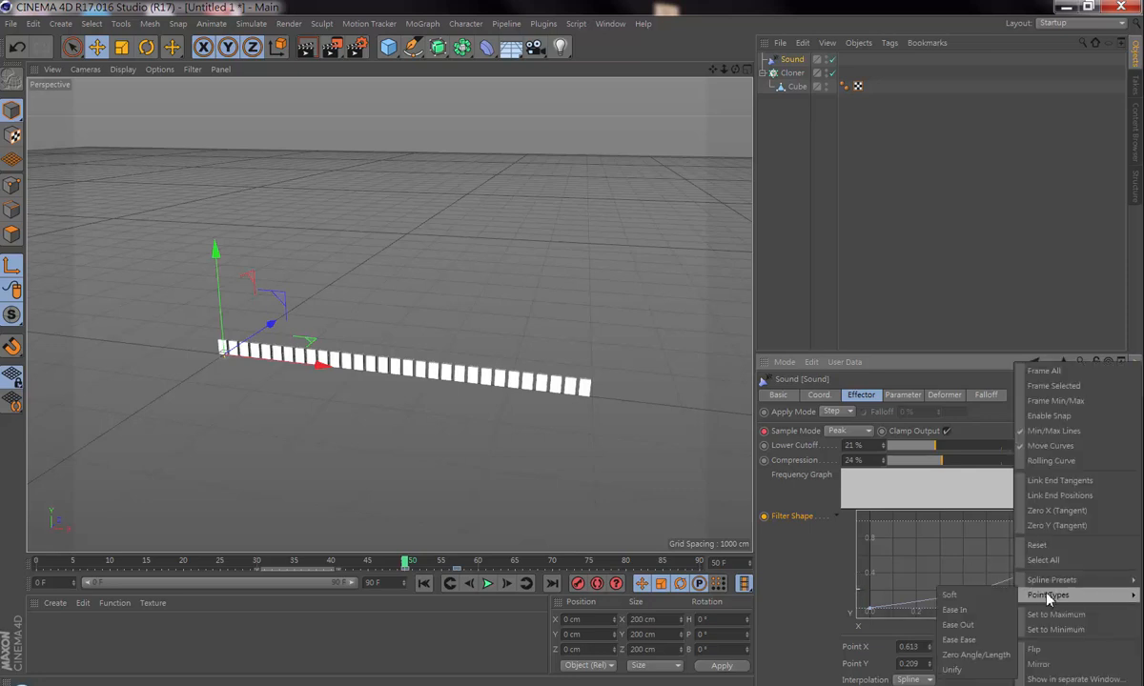
left_click(987, 627)
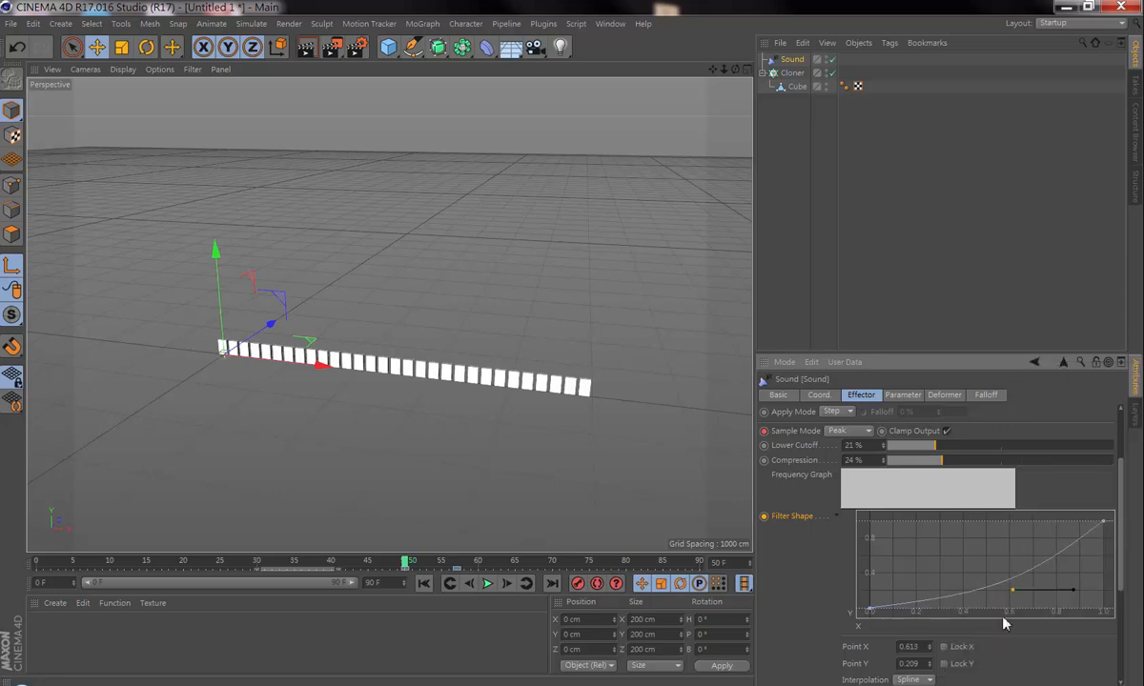
Step: Add a second point to the Filter Shape curve at about X 0.805, Y 0.289 and adjust its tangent
left_click(1068, 594)
left_click(1013, 593)
left_click_drag(1067, 592, 1078, 582)
left_click(1057, 560, "ctrl")
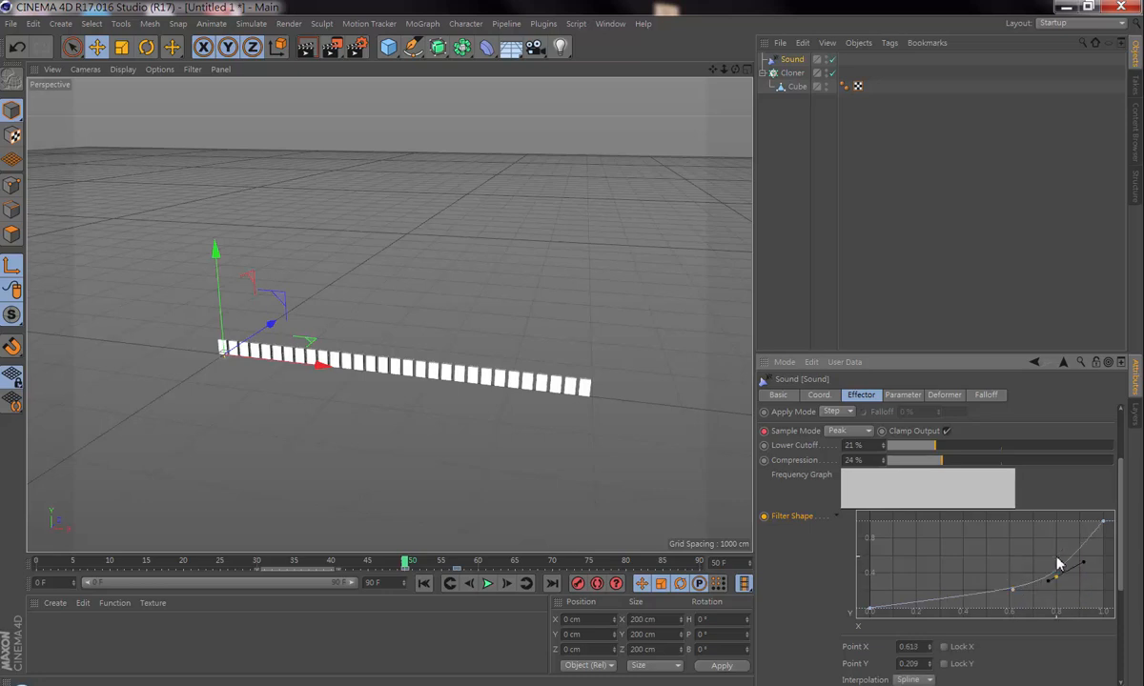
left_click_drag(1059, 588, 1059, 594)
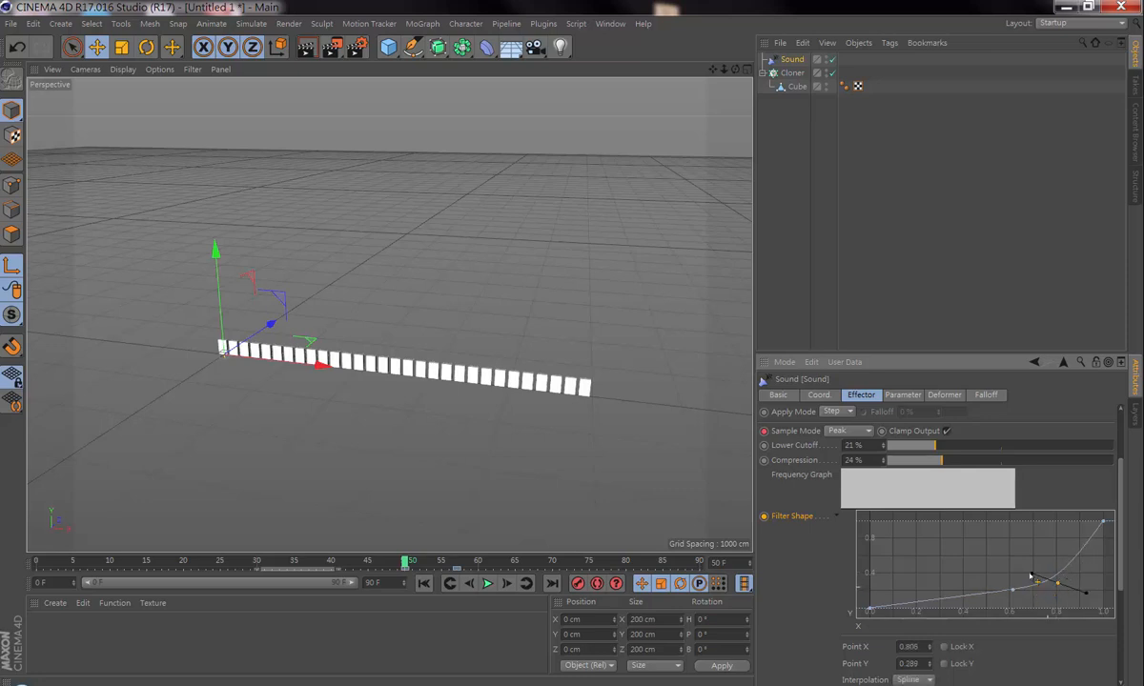